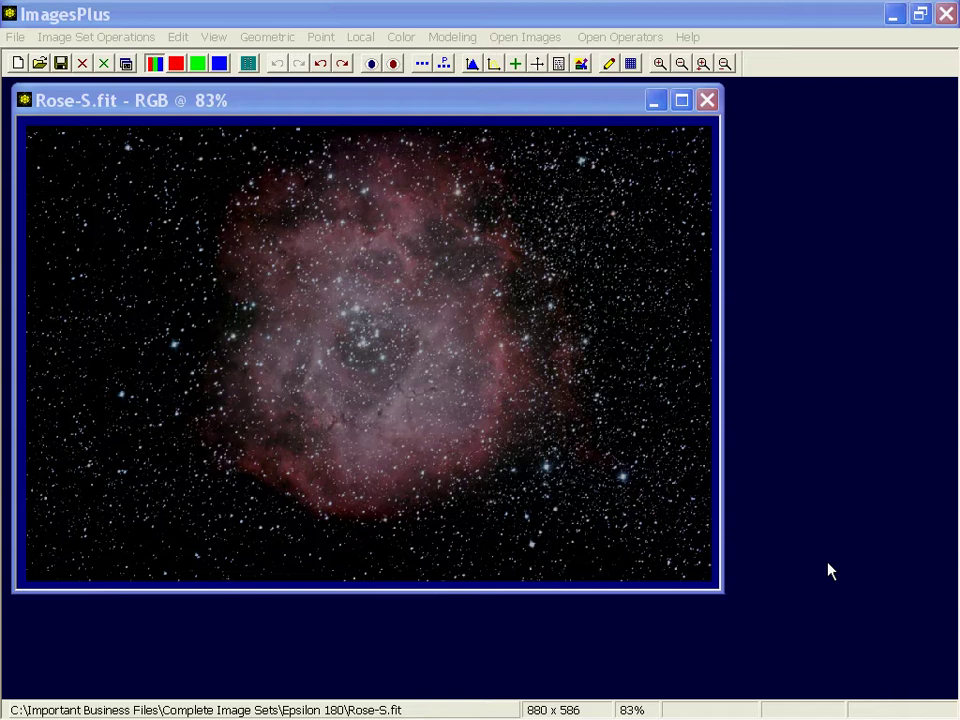
# - Zoom the Rose-S.fit view out to 48% and move its window to the lower right
pyautogui.click(681, 63)
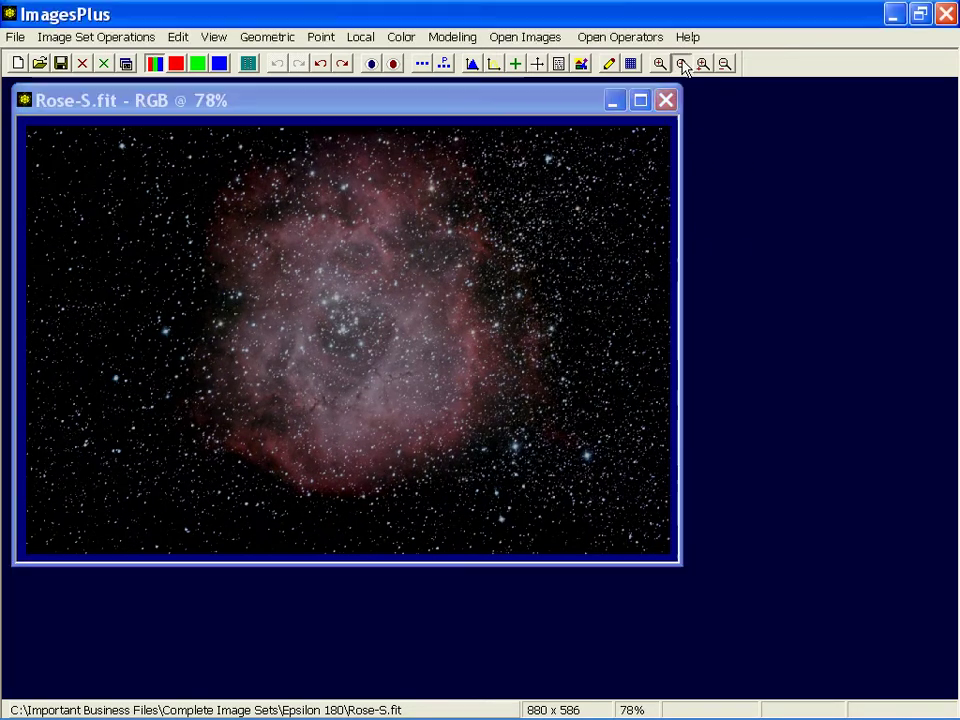
pyautogui.click(681, 63)
pyautogui.click(681, 63)
pyautogui.click(681, 63)
pyautogui.click(681, 63)
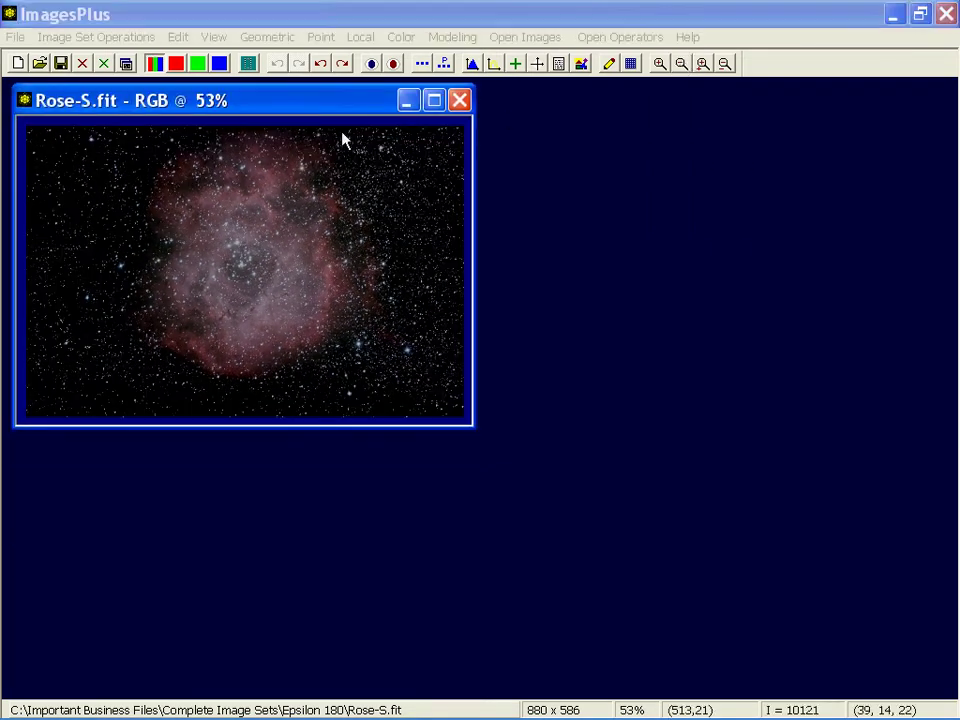
pyautogui.click(681, 63)
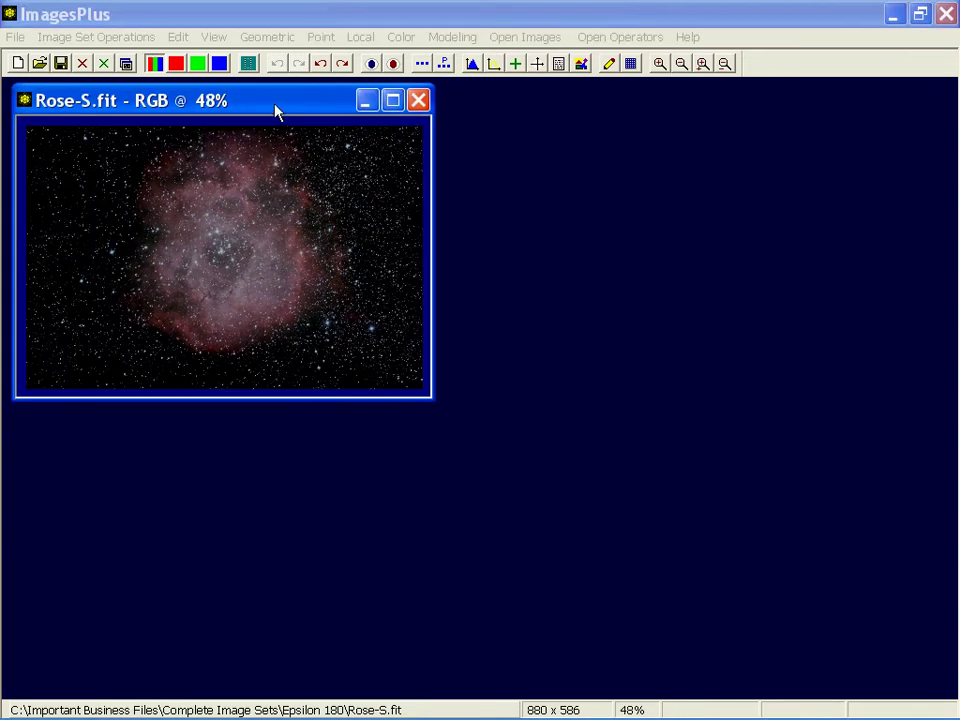
pyautogui.moveTo(277, 111); pyautogui.dragTo(688, 392)
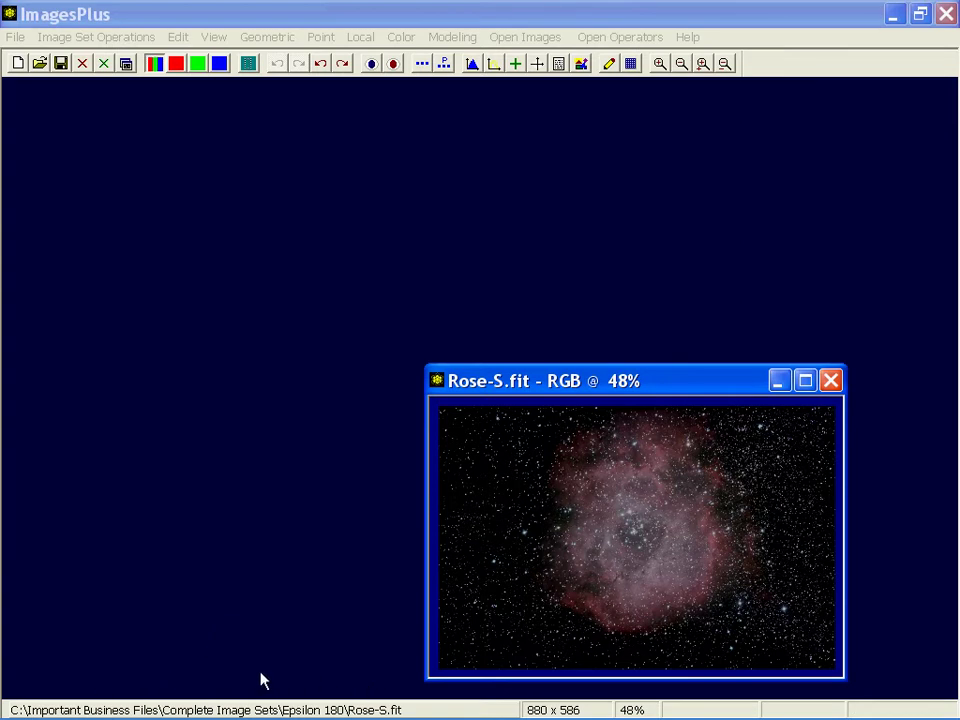
pyautogui.moveTo(651, 377); pyautogui.dragTo(680, 346)
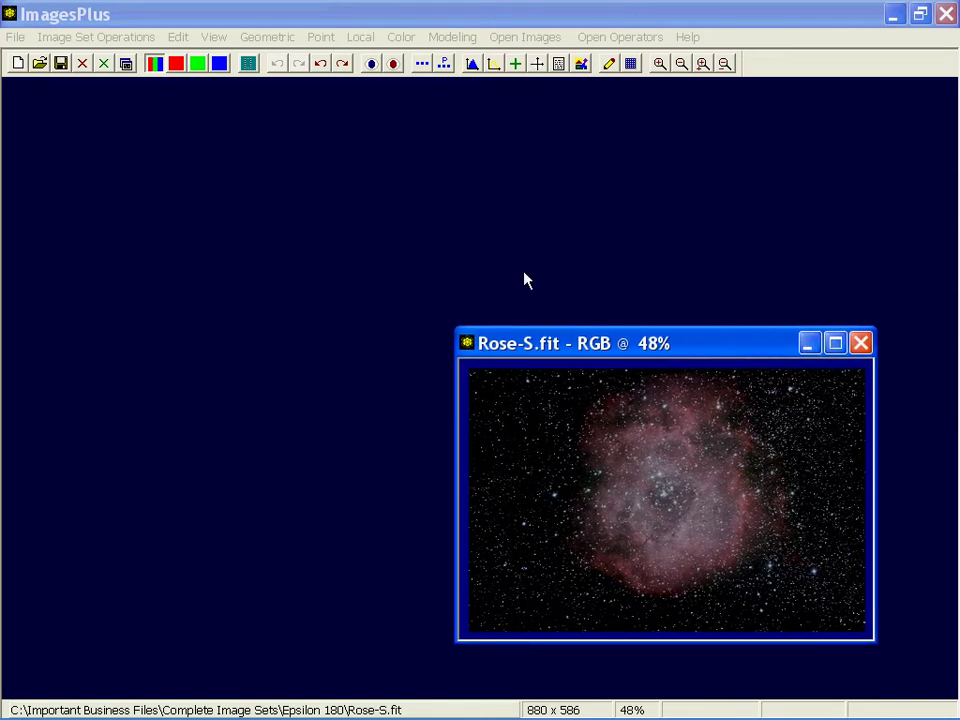
pyautogui.click(38, 62)
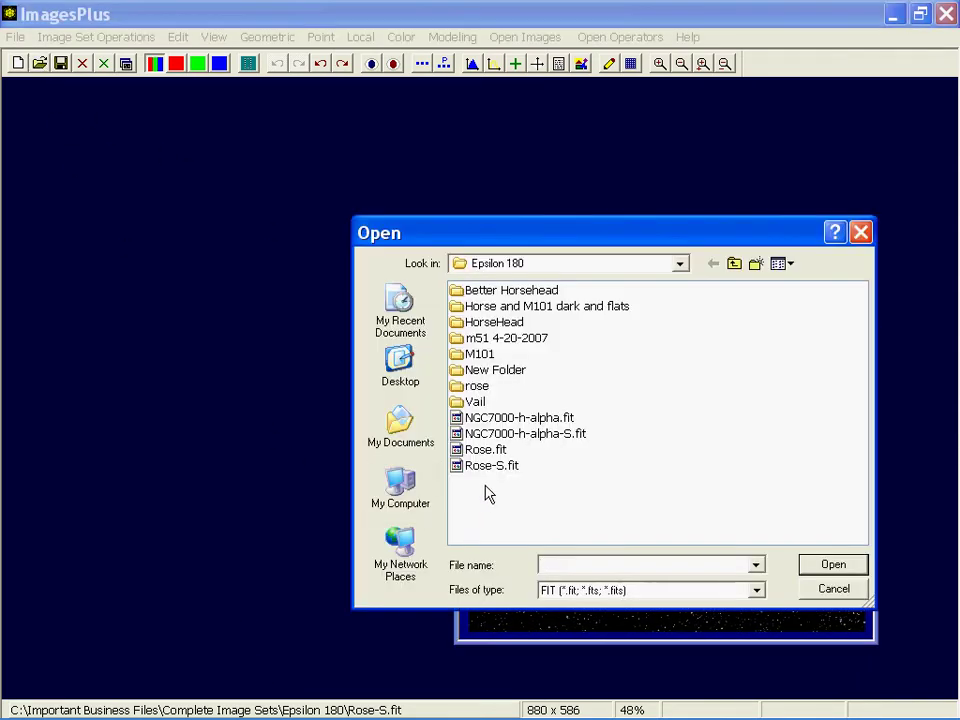
pyautogui.doubleClick(546, 441)
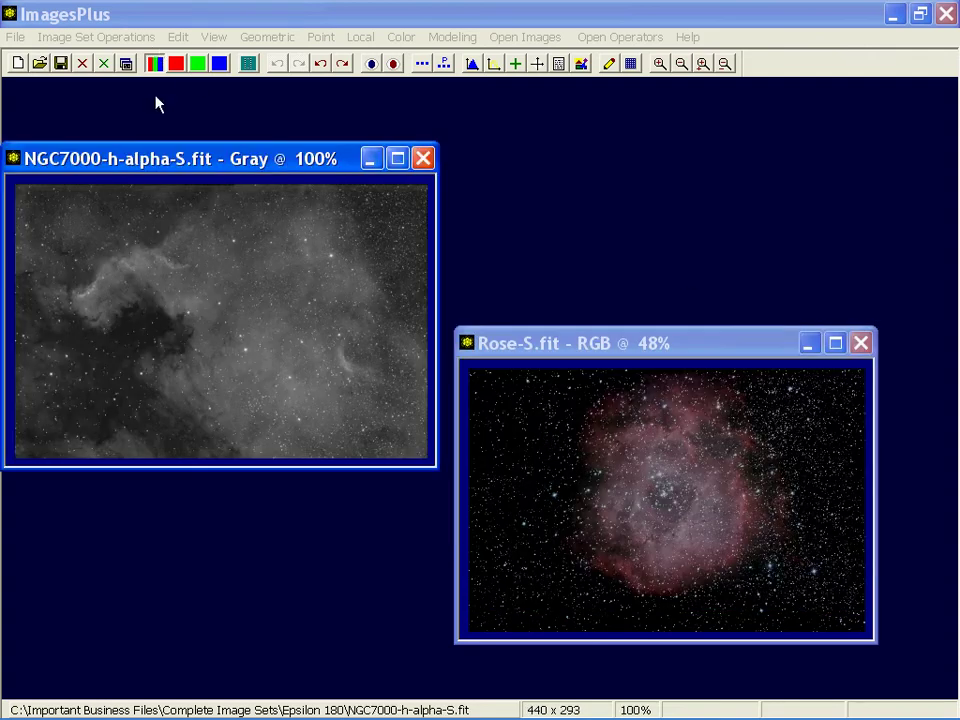
pyautogui.moveTo(145, 165); pyautogui.dragTo(167, 145)
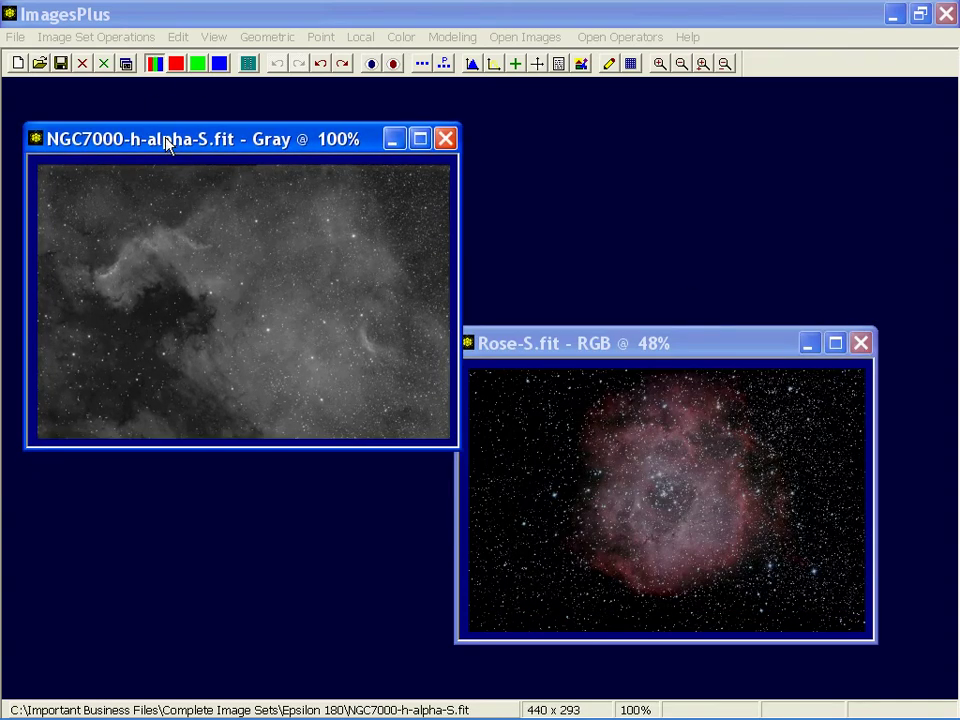
pyautogui.click(515, 343)
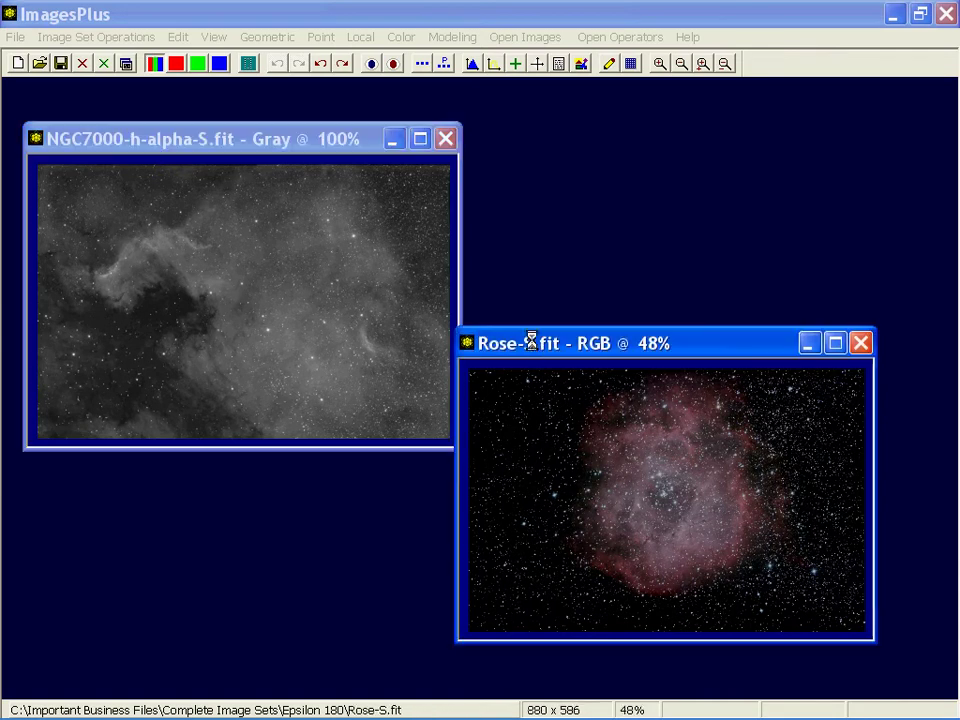
pyautogui.click(256, 141)
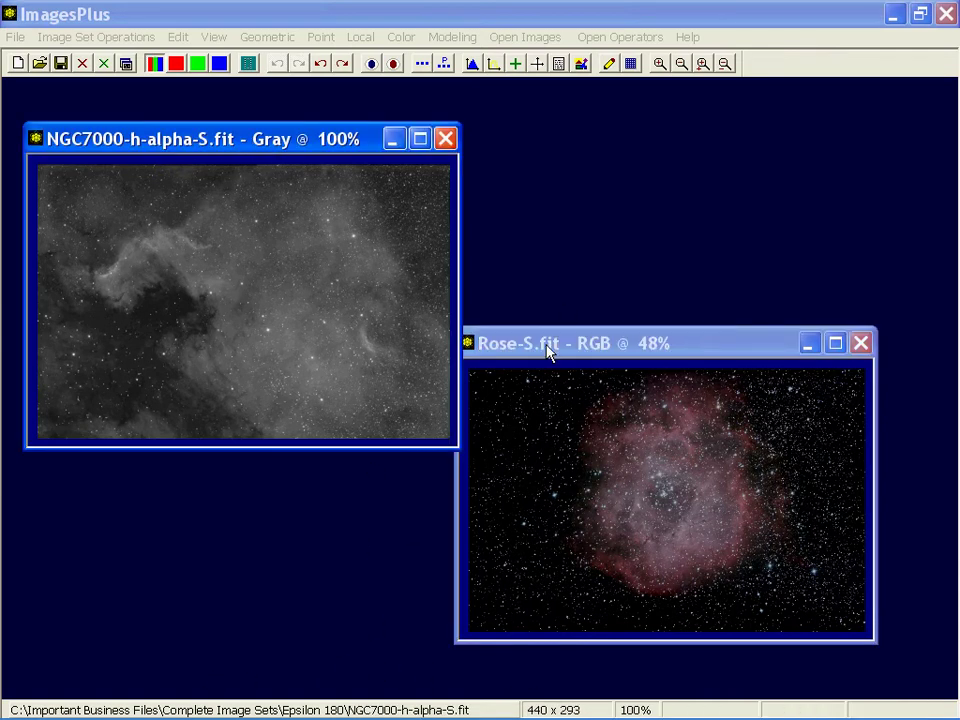
pyautogui.moveTo(551, 351); pyautogui.dragTo(581, 358)
pyautogui.click(281, 143)
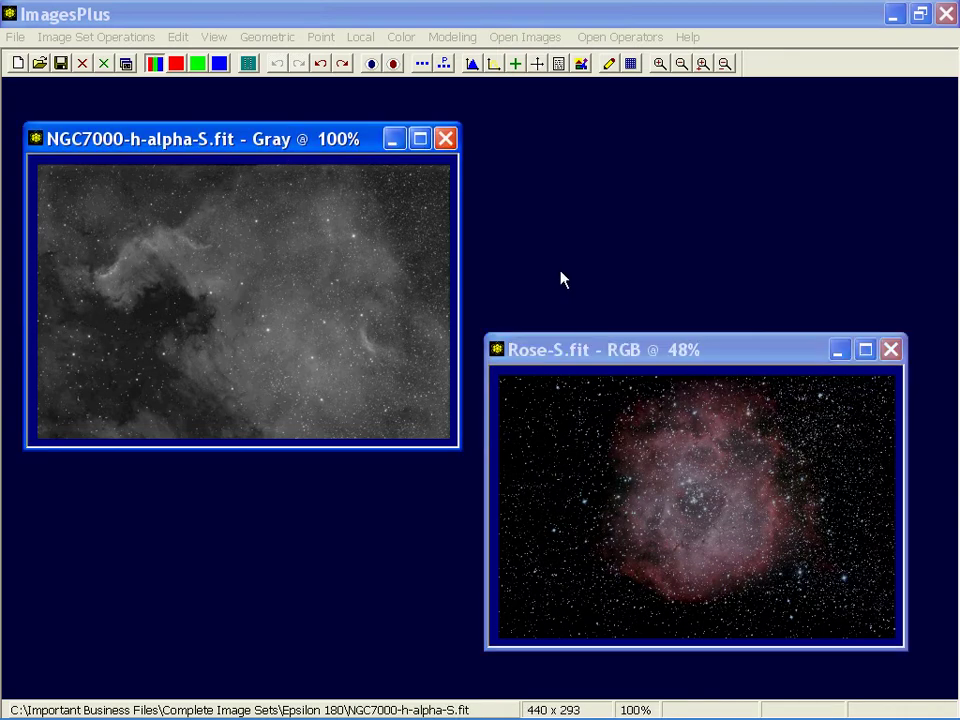
pyautogui.click(568, 360)
pyautogui.click(328, 146)
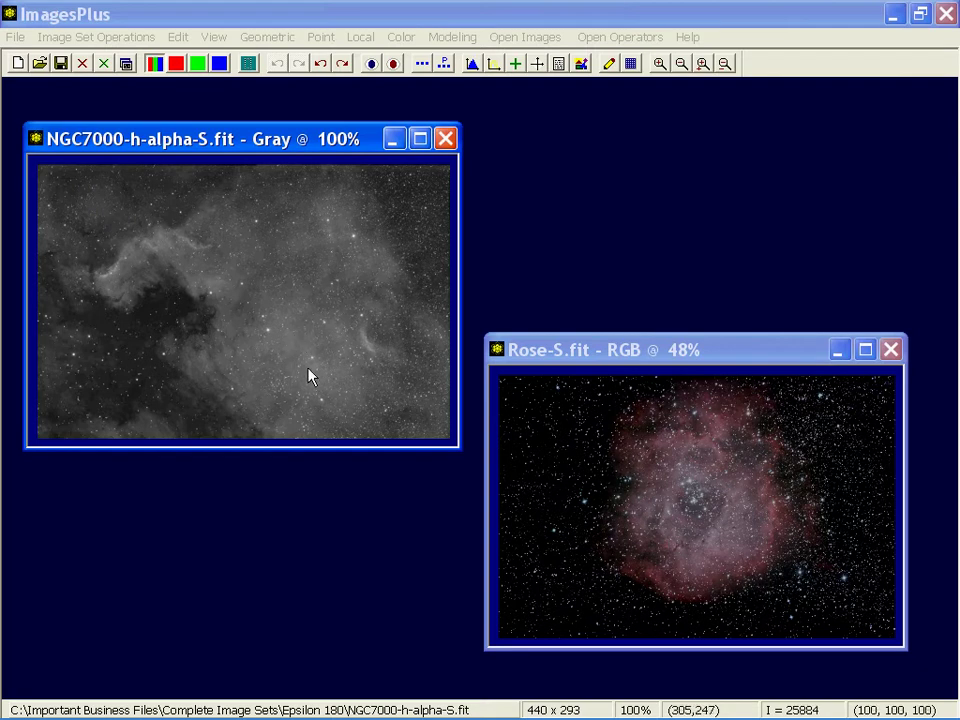
pyautogui.click(681, 521)
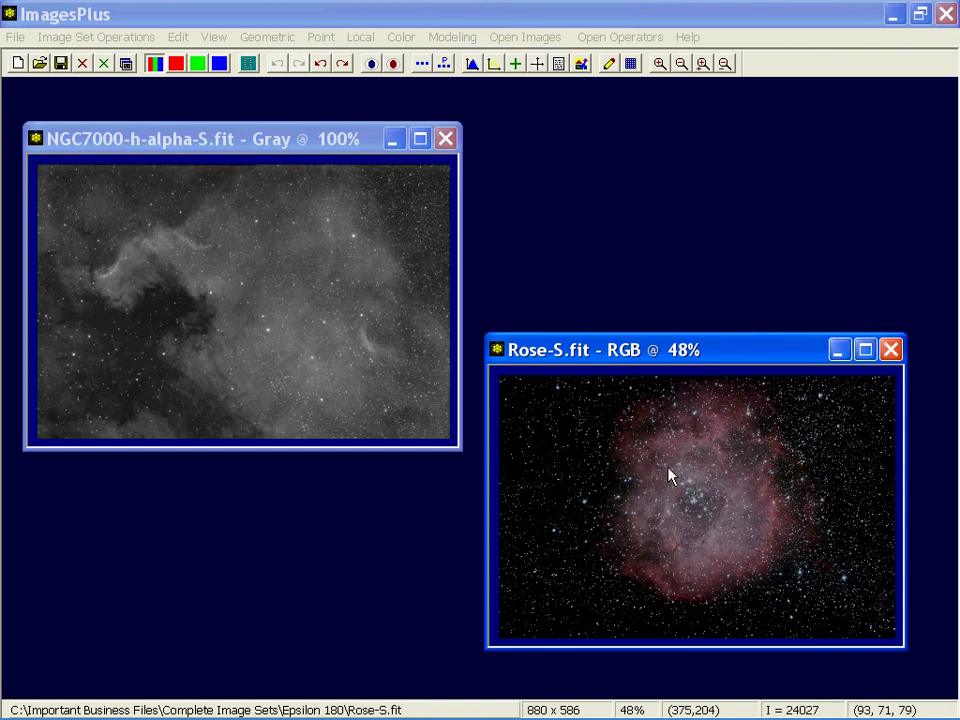
# - Close the NGC7000 image and move the Rose-S.fit window to the top-left
pyautogui.click(445, 138)
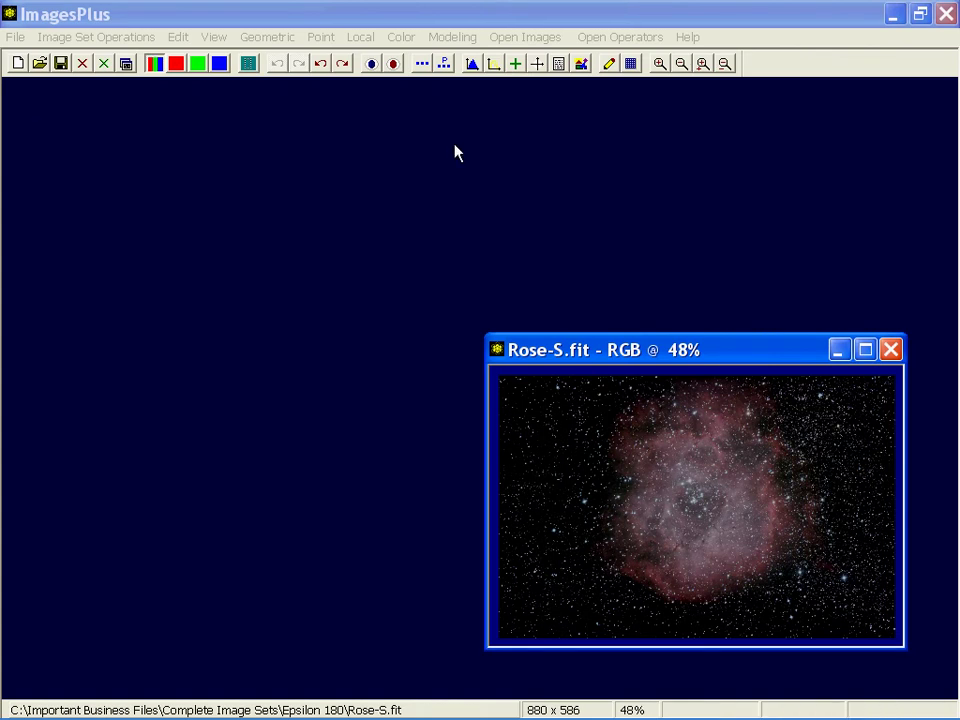
pyautogui.moveTo(582, 349); pyautogui.dragTo(110, 102)
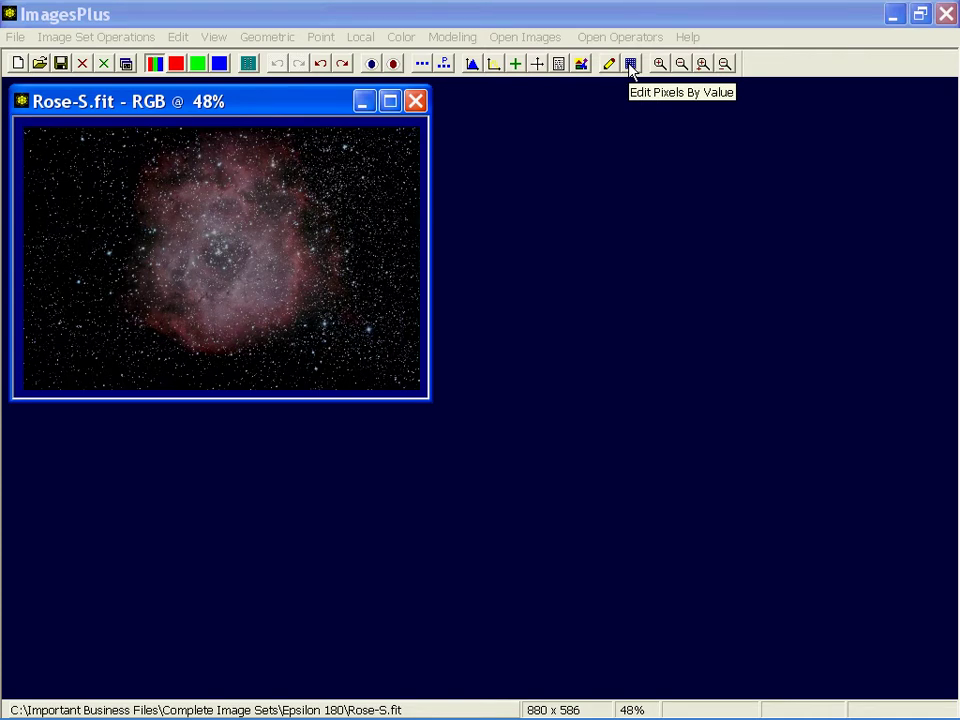
# - Open a histogram for Rose-S.fit, centre its window, and reselect the Rose image
pyautogui.click(472, 66)
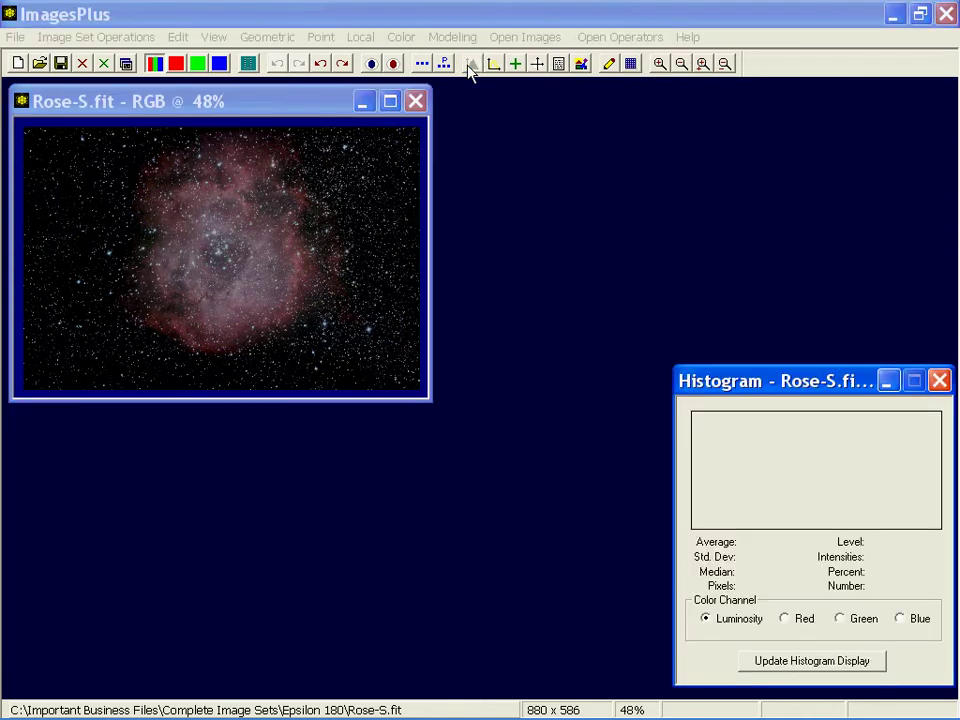
pyautogui.moveTo(866, 401); pyautogui.dragTo(690, 242)
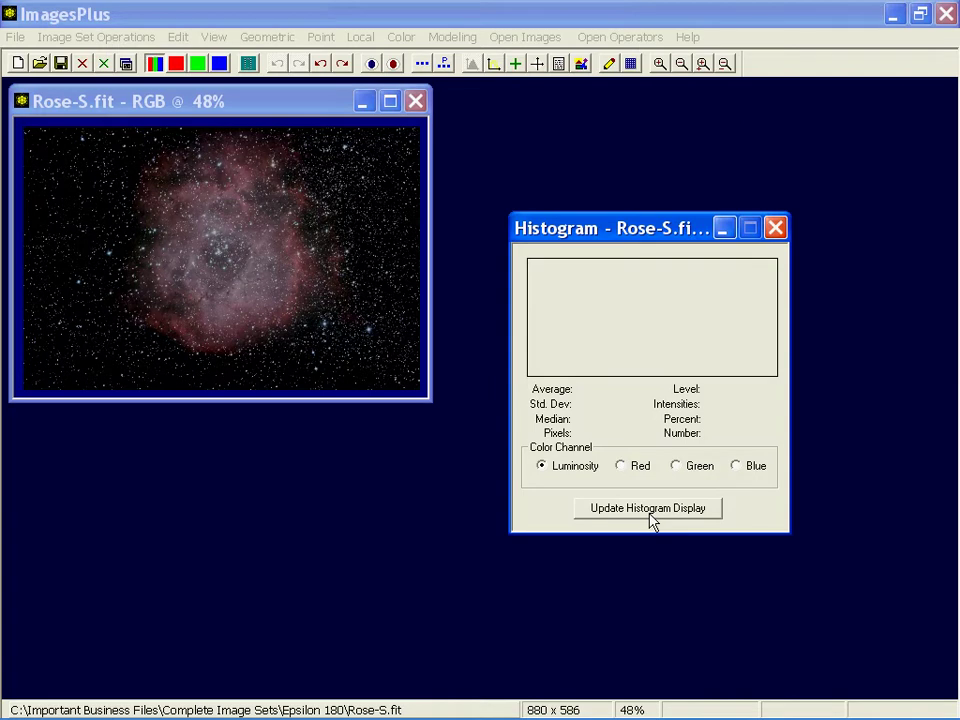
pyautogui.click(220, 110)
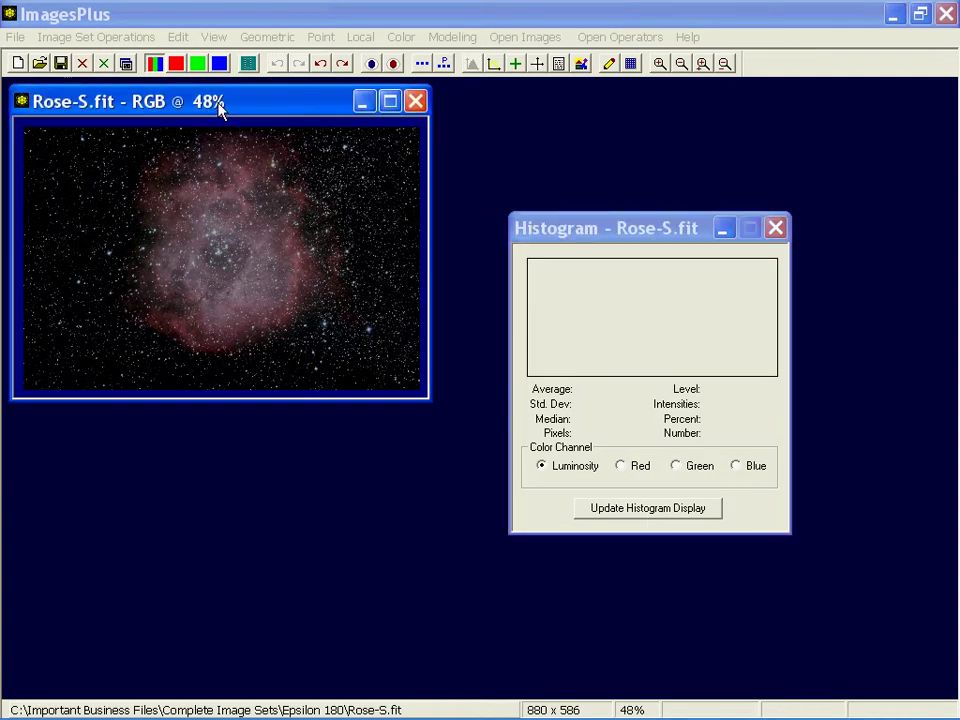
# - Plot the Rose-S.fit histogram and preview Red, Green and Blue before returning to Luminosity
pyautogui.click(633, 512)
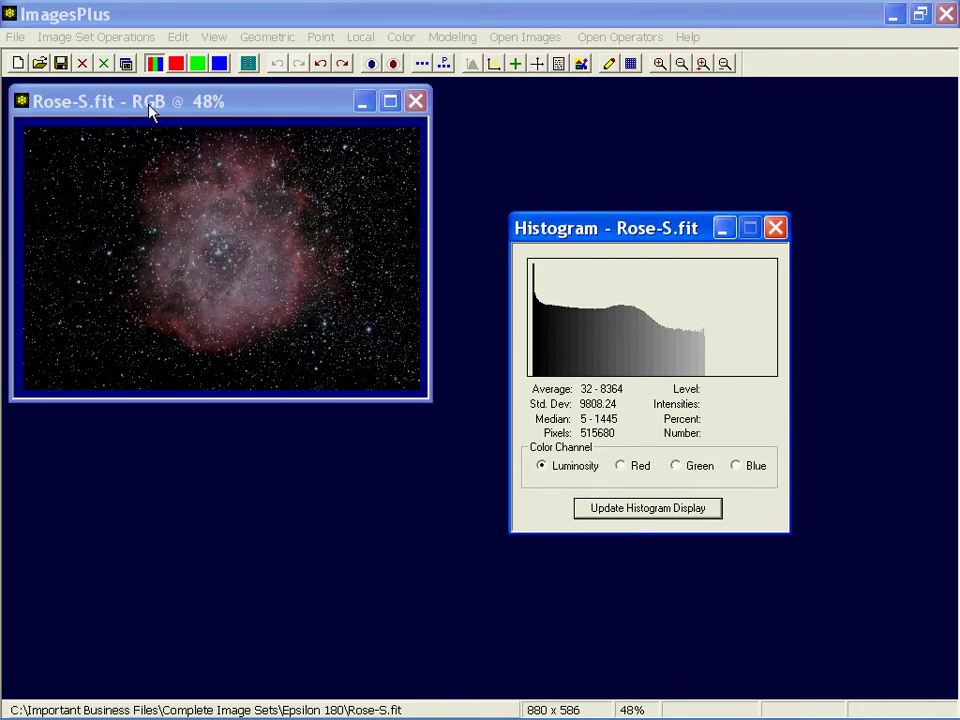
pyautogui.click(641, 470)
pyautogui.click(700, 468)
pyautogui.click(768, 470)
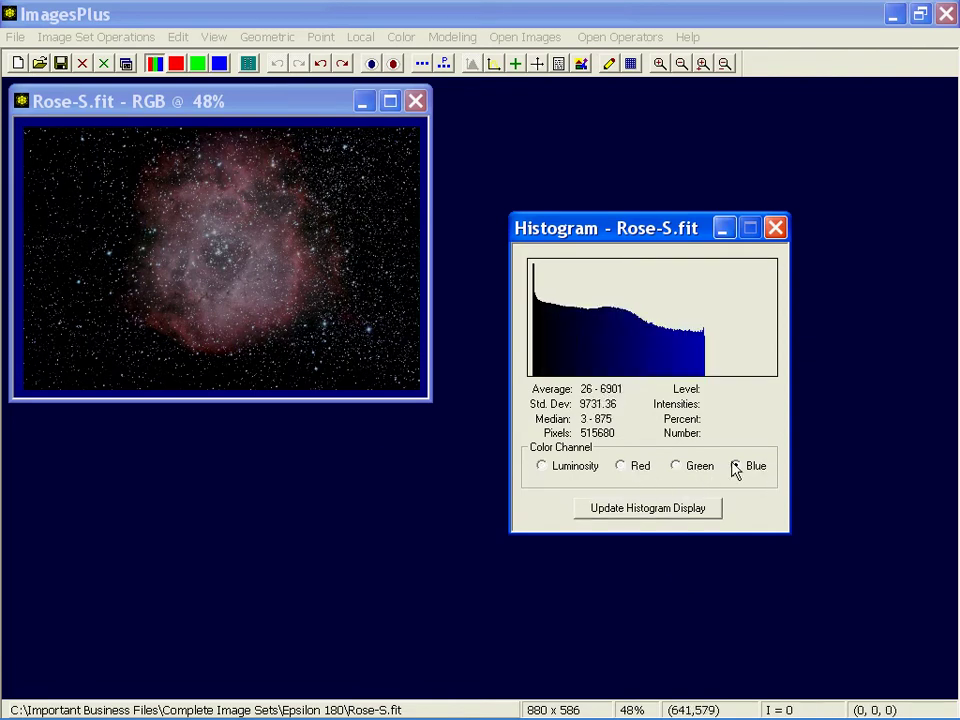
pyautogui.click(705, 474)
pyautogui.click(639, 472)
pyautogui.click(570, 476)
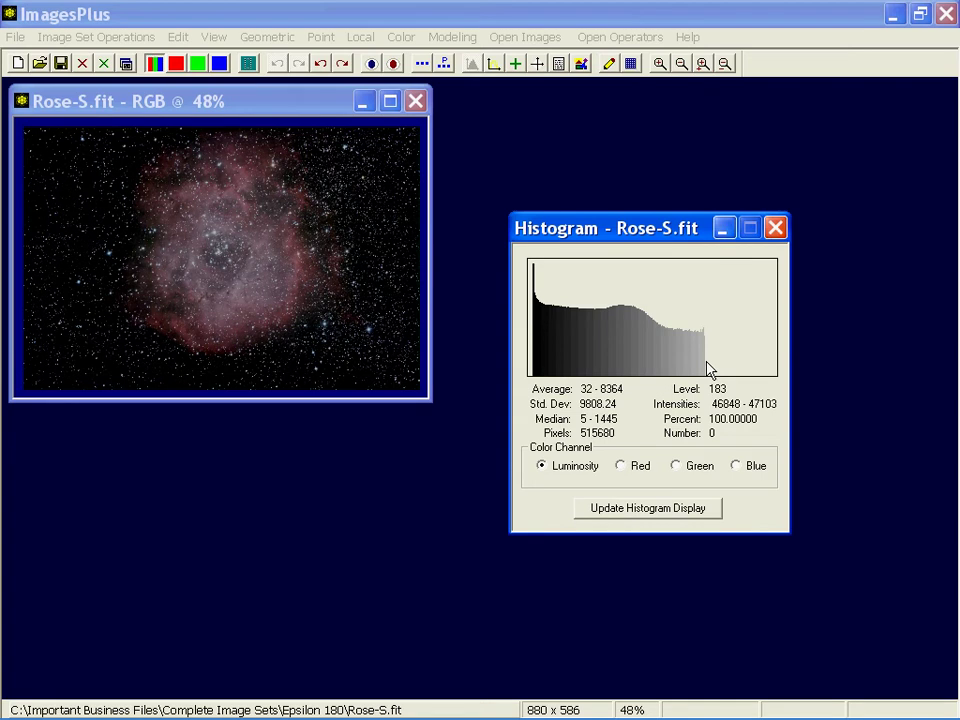
# - Review Red, Green, then Blue channel statistics, ending on Blue (average 26-6901, median 3-875)
pyautogui.click(638, 468)
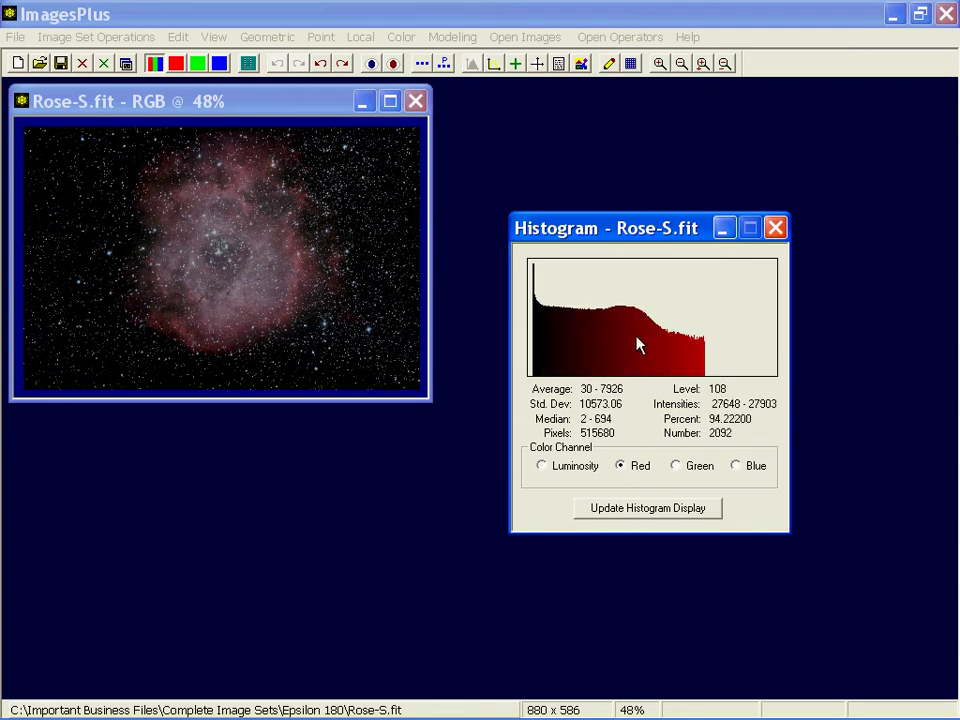
pyautogui.click(695, 470)
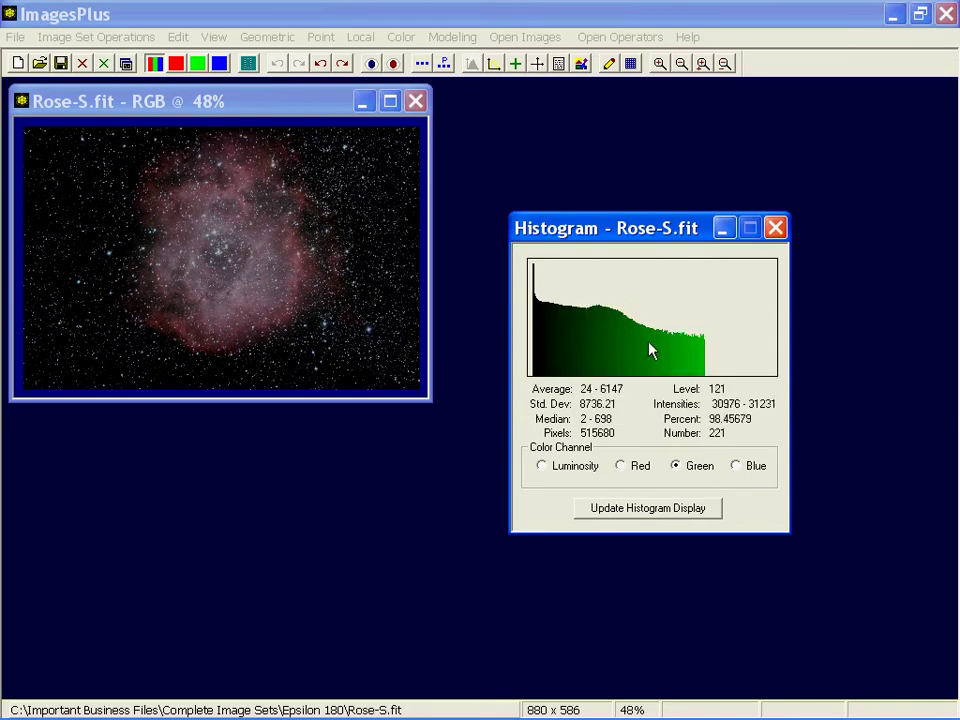
pyautogui.click(756, 466)
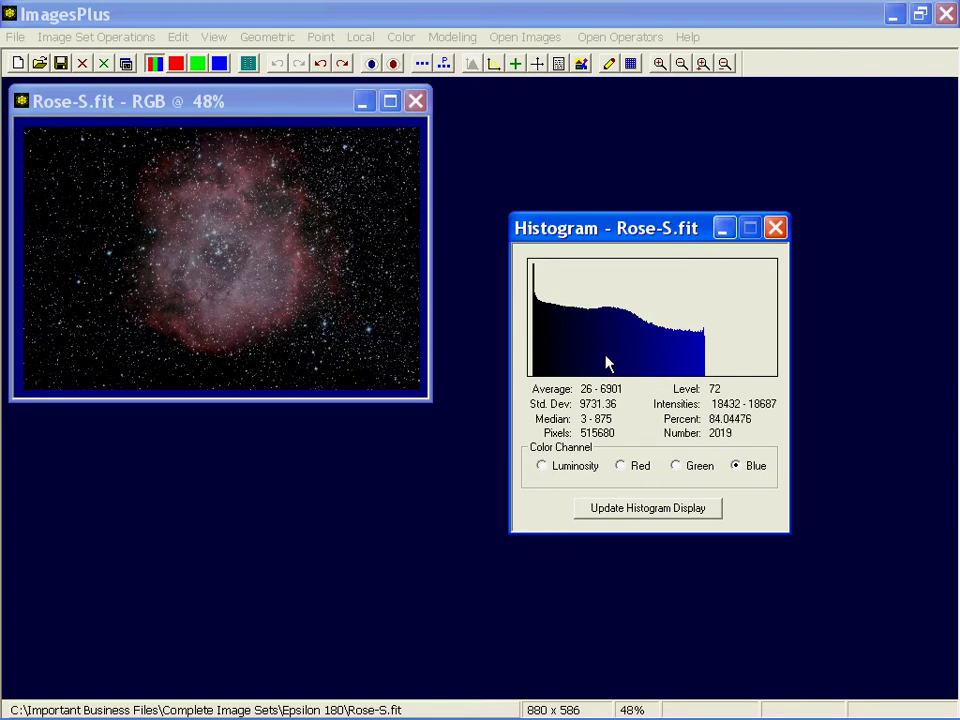
# - Replace the histogram with a line profile drawn diagonally from (81,76) to (748,472)
pyautogui.click(776, 229)
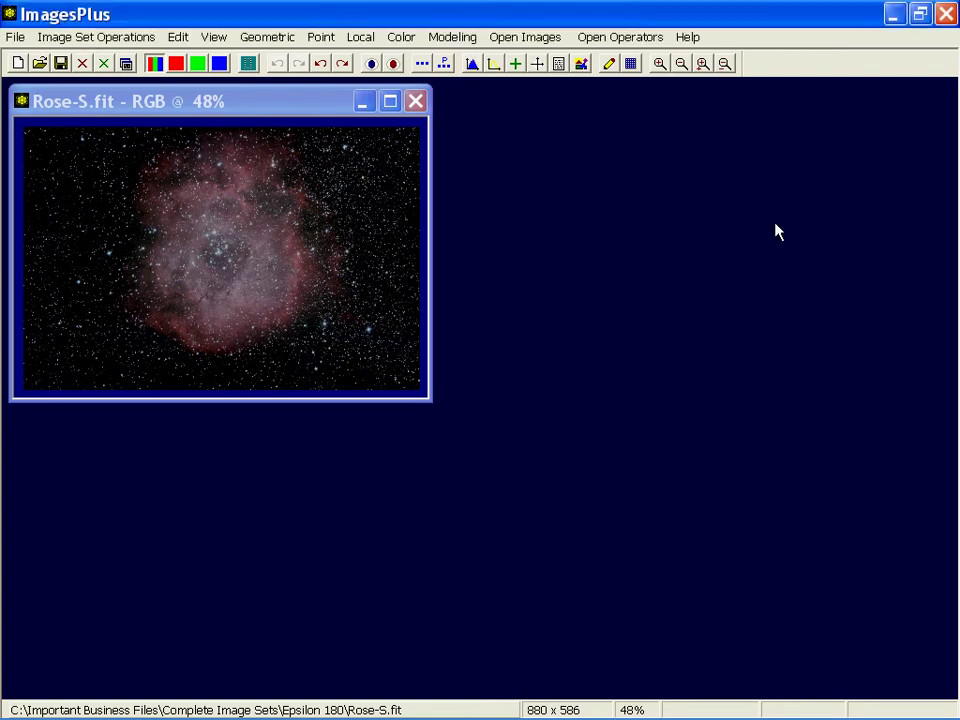
pyautogui.click(494, 63)
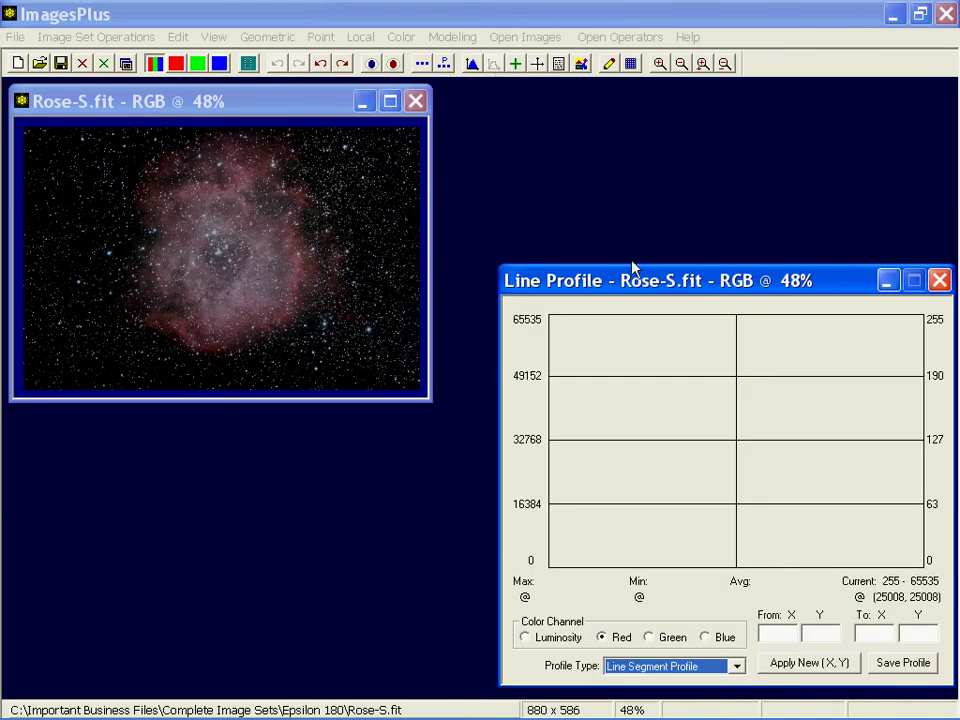
pyautogui.moveTo(628, 278); pyautogui.dragTo(609, 251)
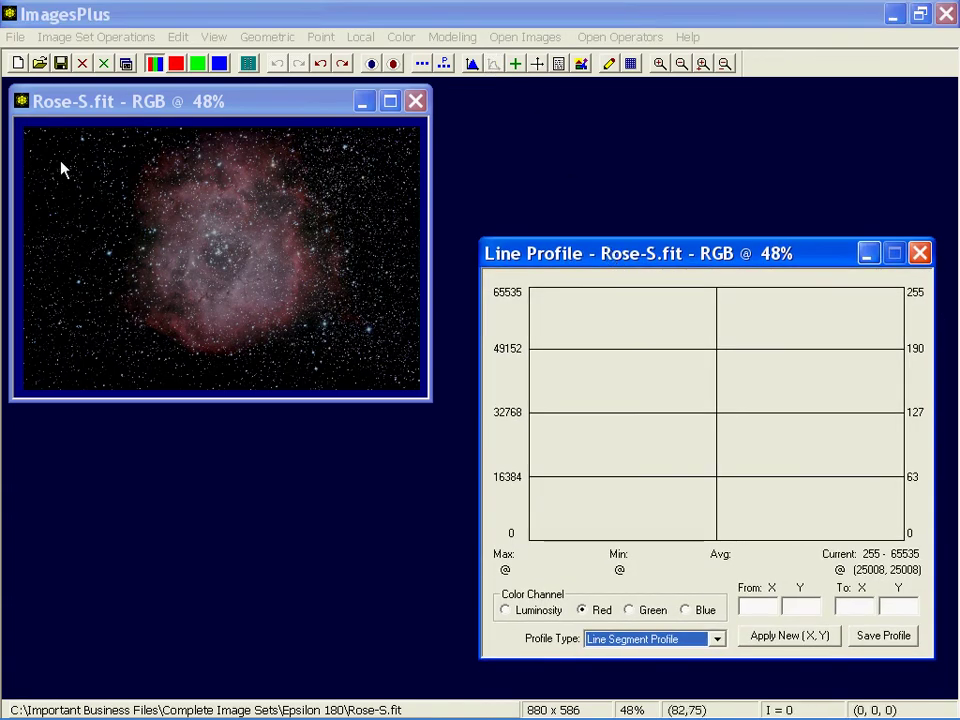
pyautogui.moveTo(61, 162); pyautogui.dragTo(361, 340)
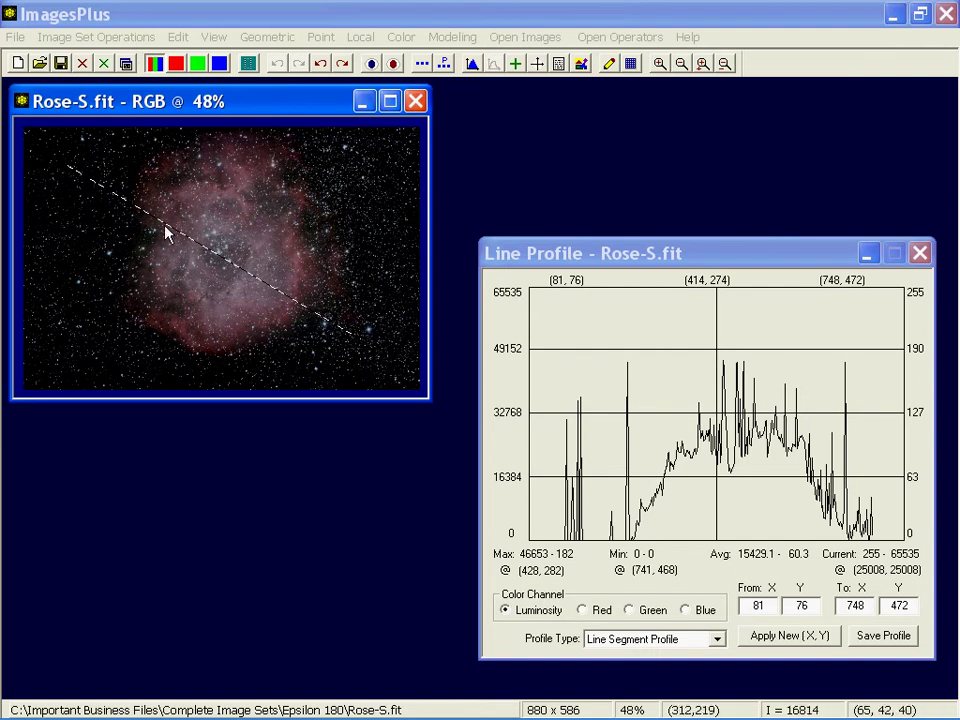
# - Plot the line profile for the Red, Green, then Blue channels
pyautogui.click(597, 613)
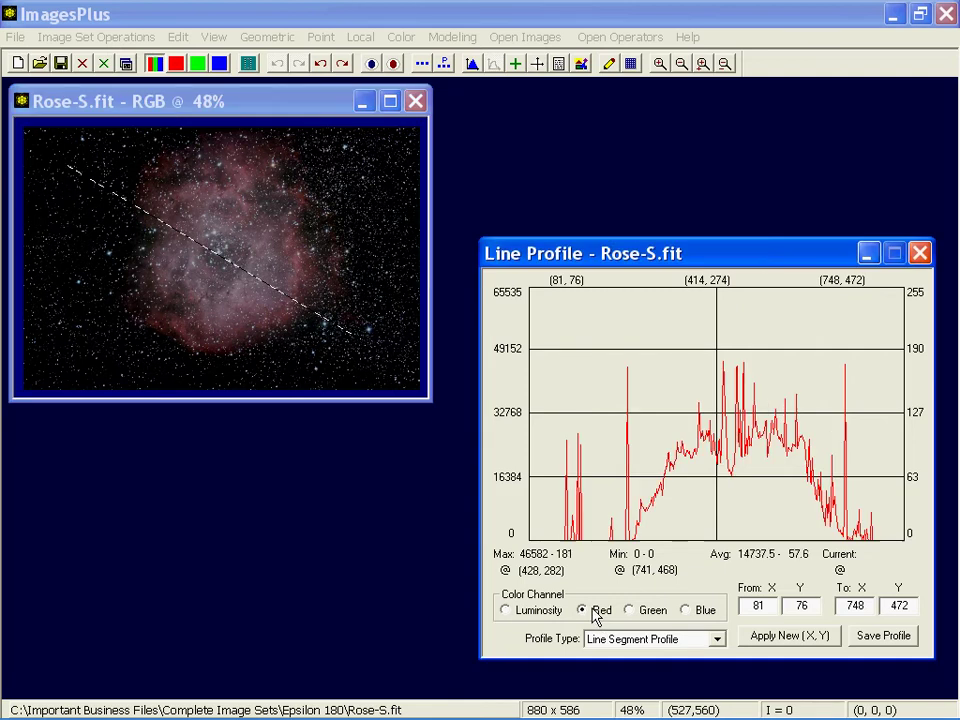
pyautogui.click(656, 616)
pyautogui.click(702, 616)
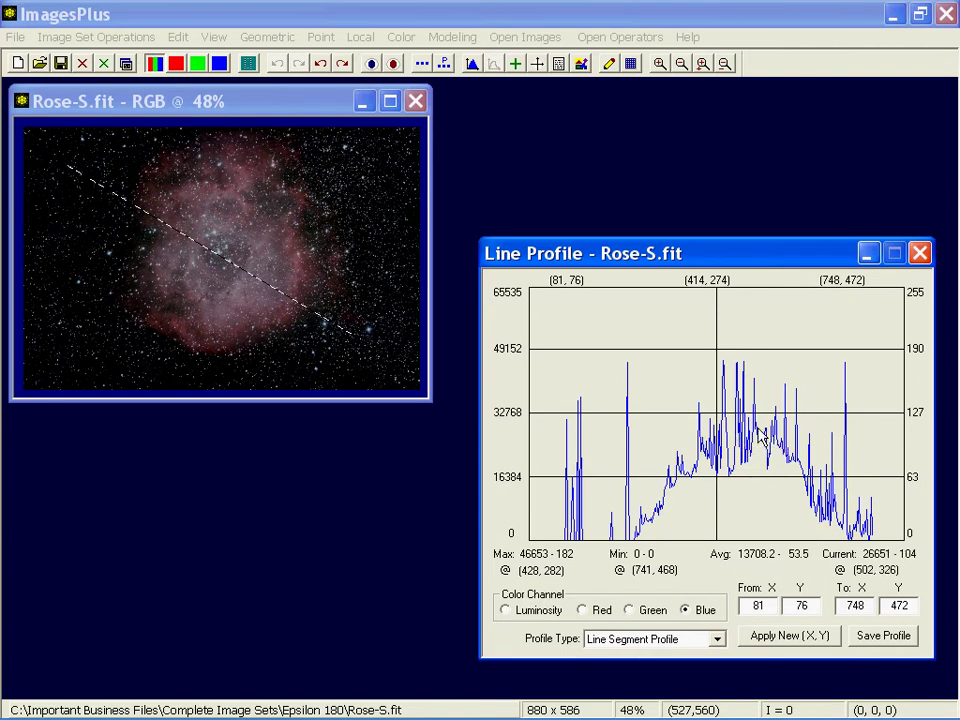
# - Switch to a Luminosity horizontal line profile and position the line across the image
pyautogui.click(506, 610)
pyautogui.click(718, 642)
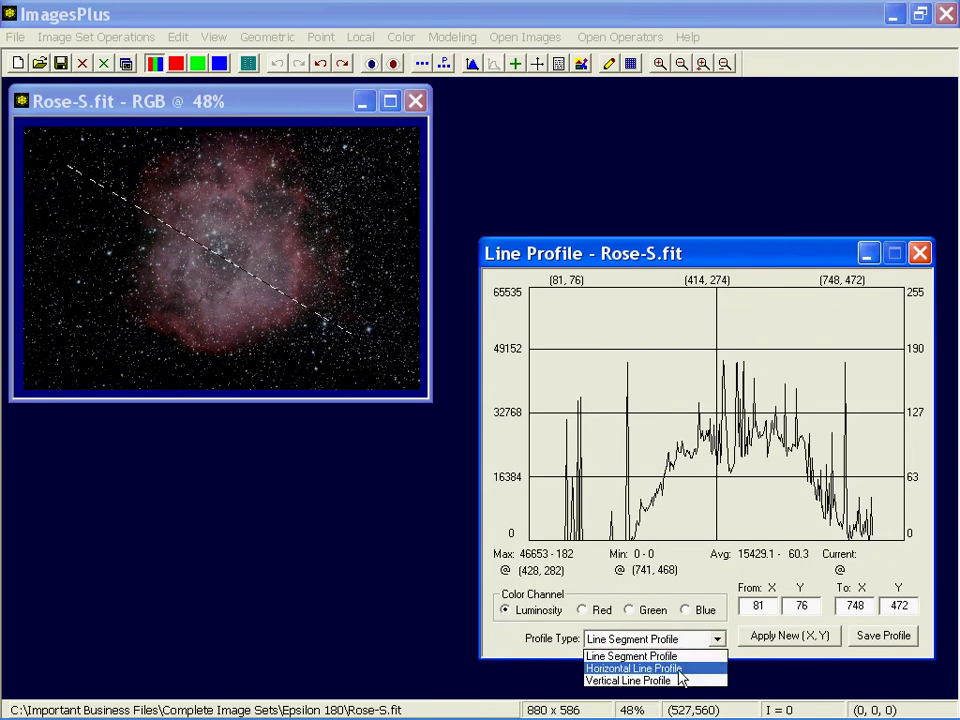
pyautogui.click(677, 669)
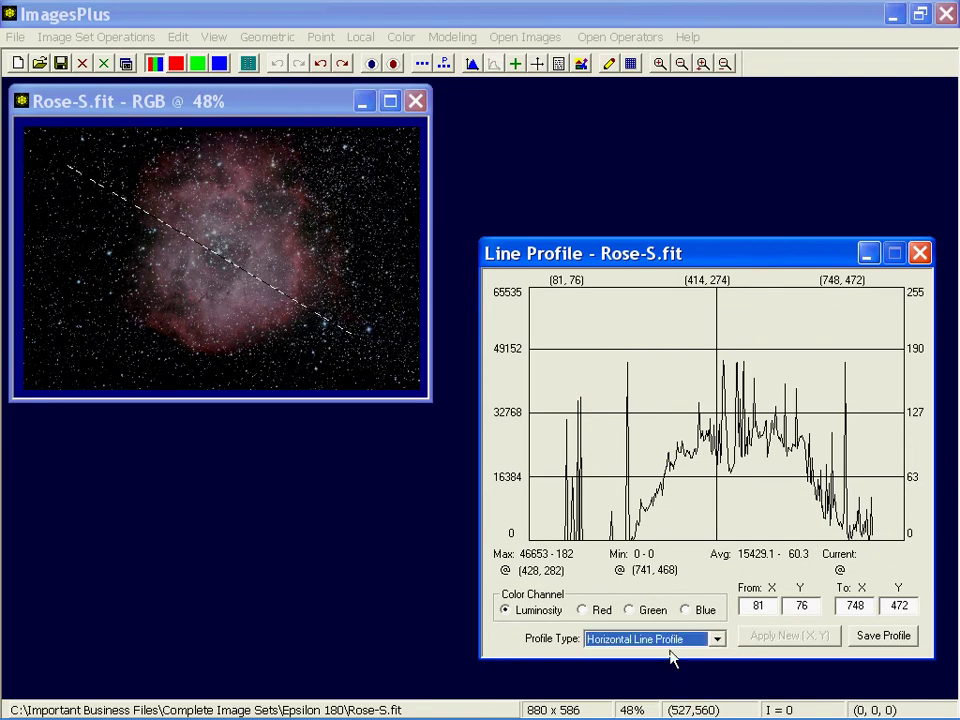
pyautogui.click(252, 299)
pyautogui.moveTo(265, 270); pyautogui.dragTo(227, 360)
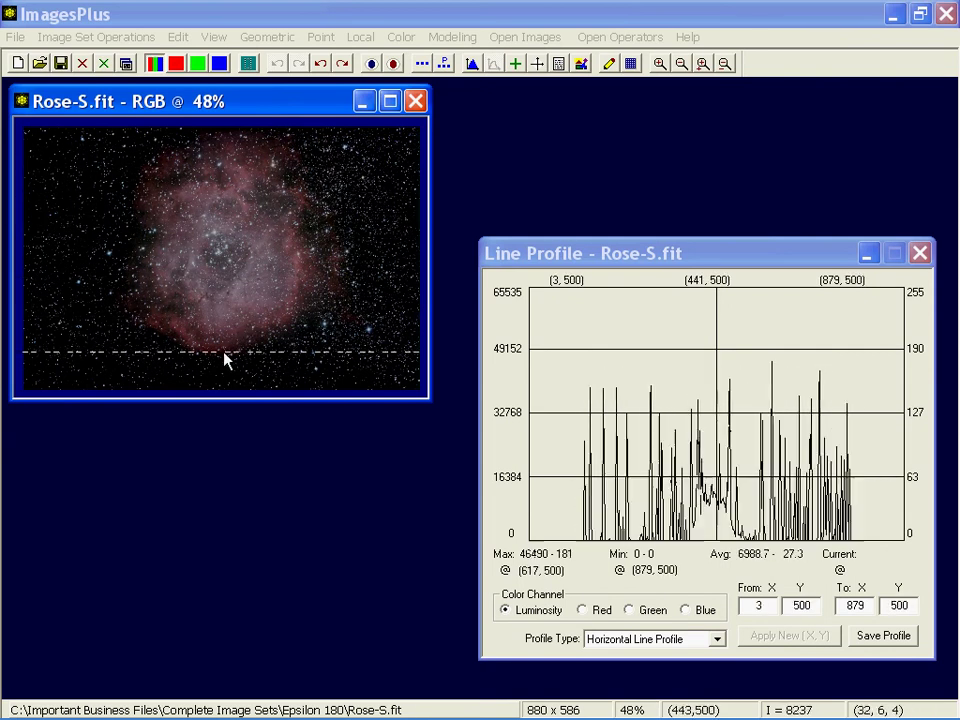
# - Change to a vertical line profile running from (327,2) to (327,586)
pyautogui.click(716, 639)
pyautogui.click(700, 681)
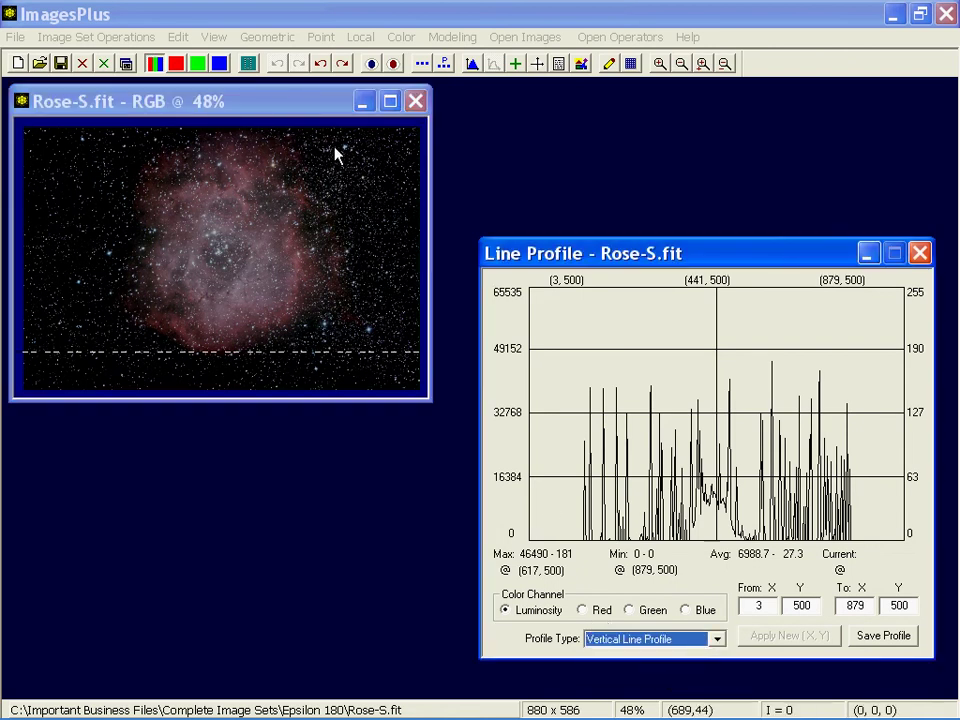
pyautogui.moveTo(334, 152); pyautogui.dragTo(173, 148)
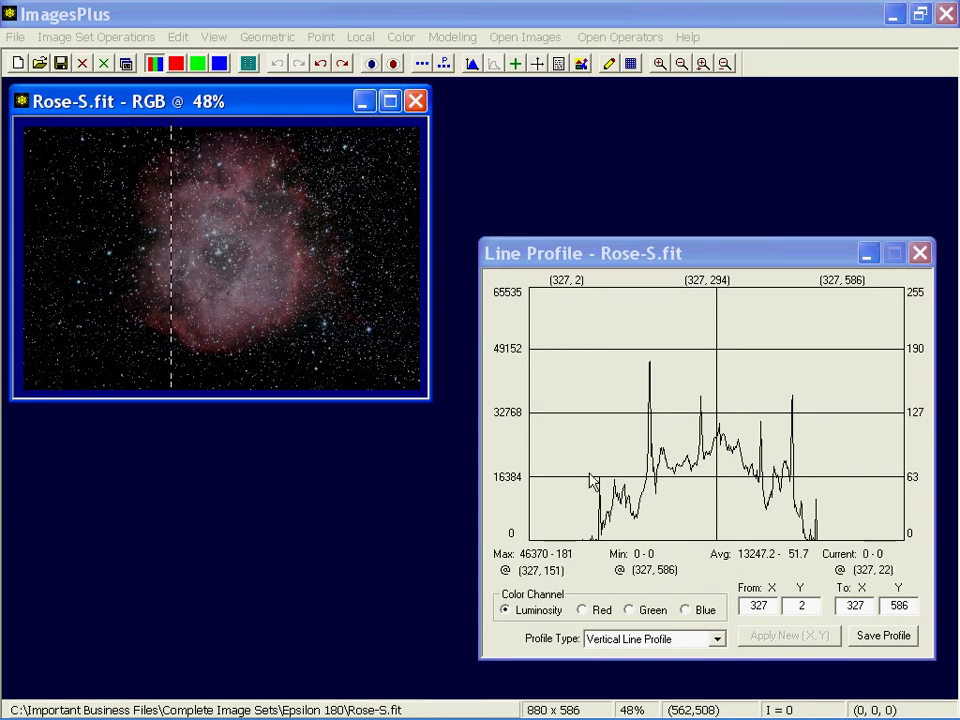
# - Close the line profile and open the Statistics window beside the image
pyautogui.click(920, 253)
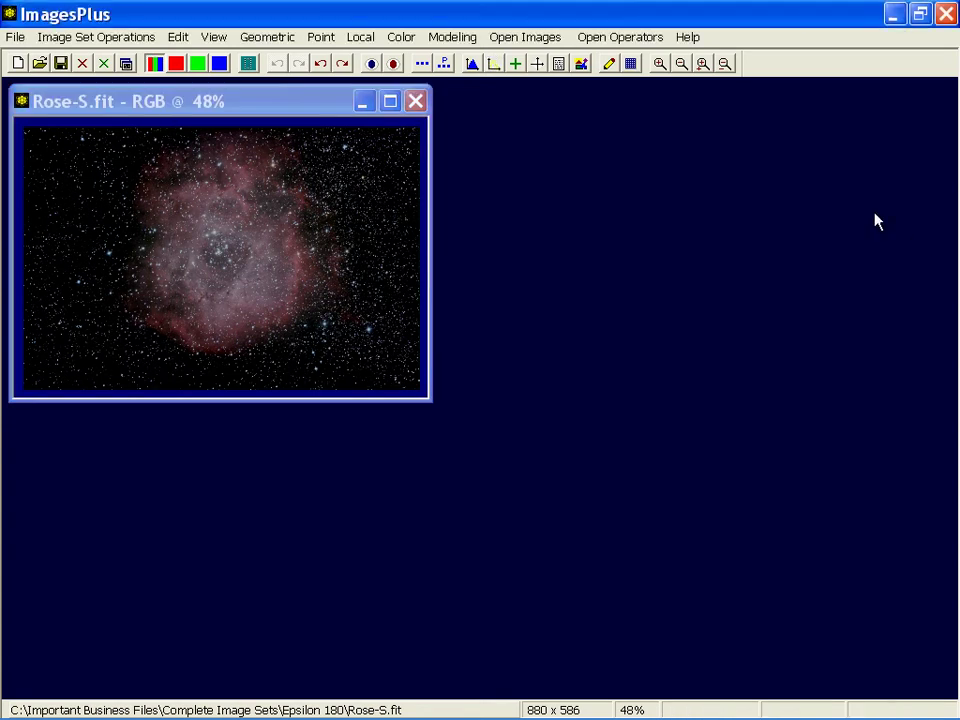
pyautogui.click(516, 68)
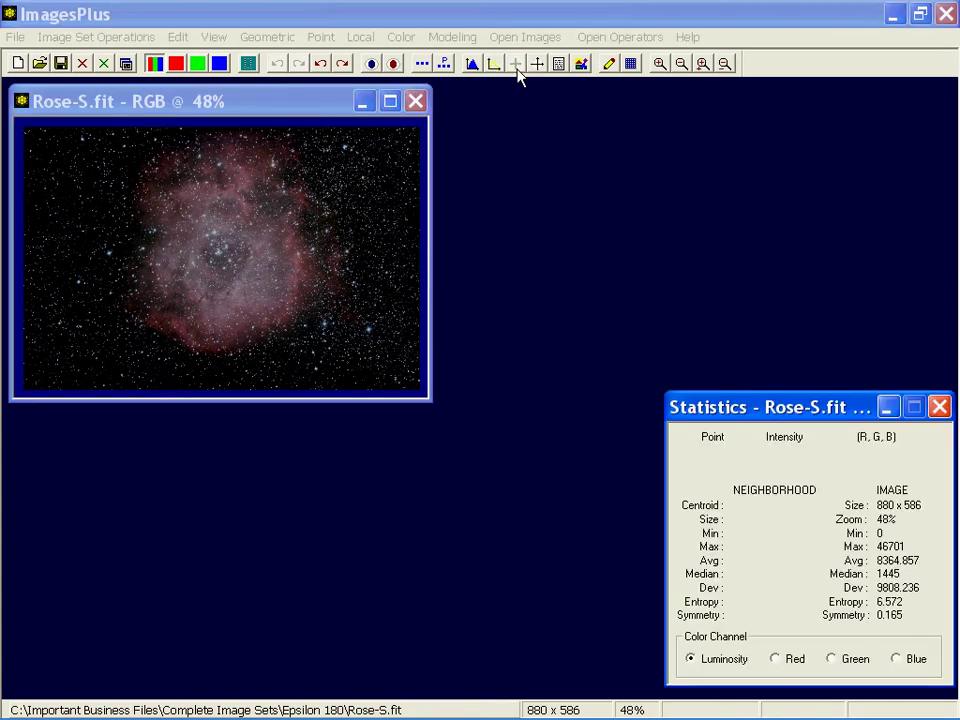
pyautogui.moveTo(751, 411); pyautogui.dragTo(605, 288)
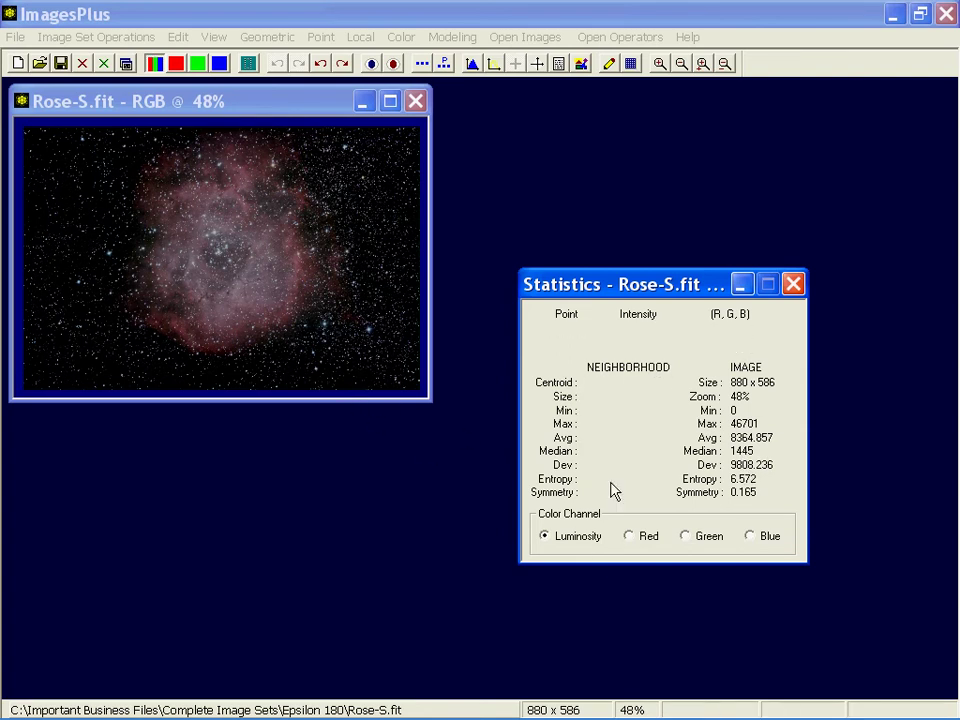
# - Cycle the statistics through Red, Green and Blue, then return to Luminosity
pyautogui.click(645, 545)
pyautogui.click(700, 541)
pyautogui.click(751, 541)
pyautogui.click(705, 542)
pyautogui.click(640, 545)
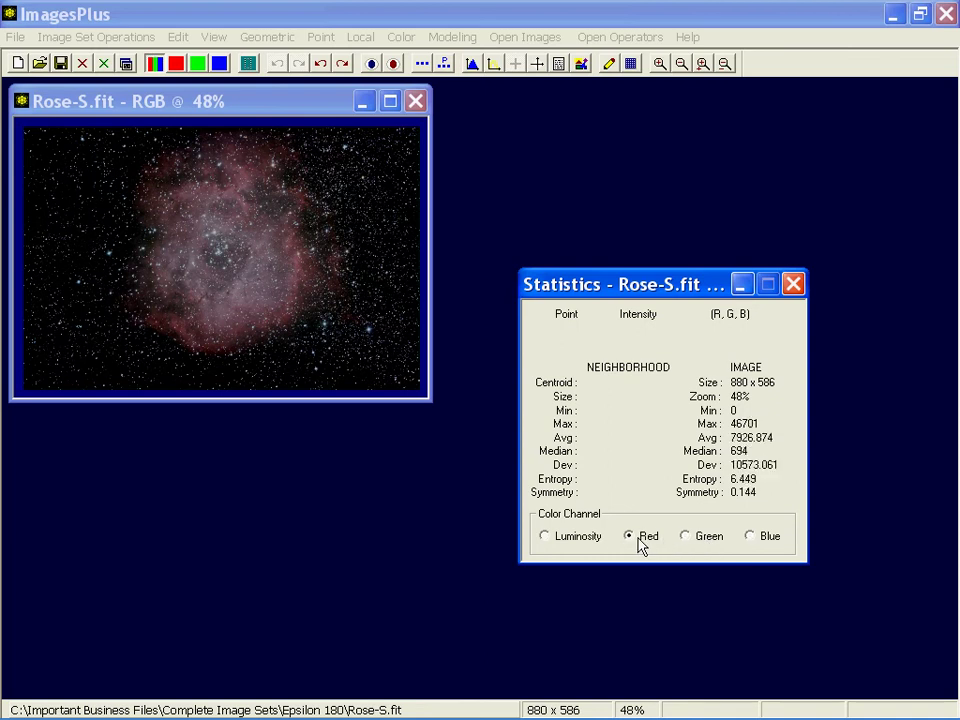
pyautogui.click(580, 545)
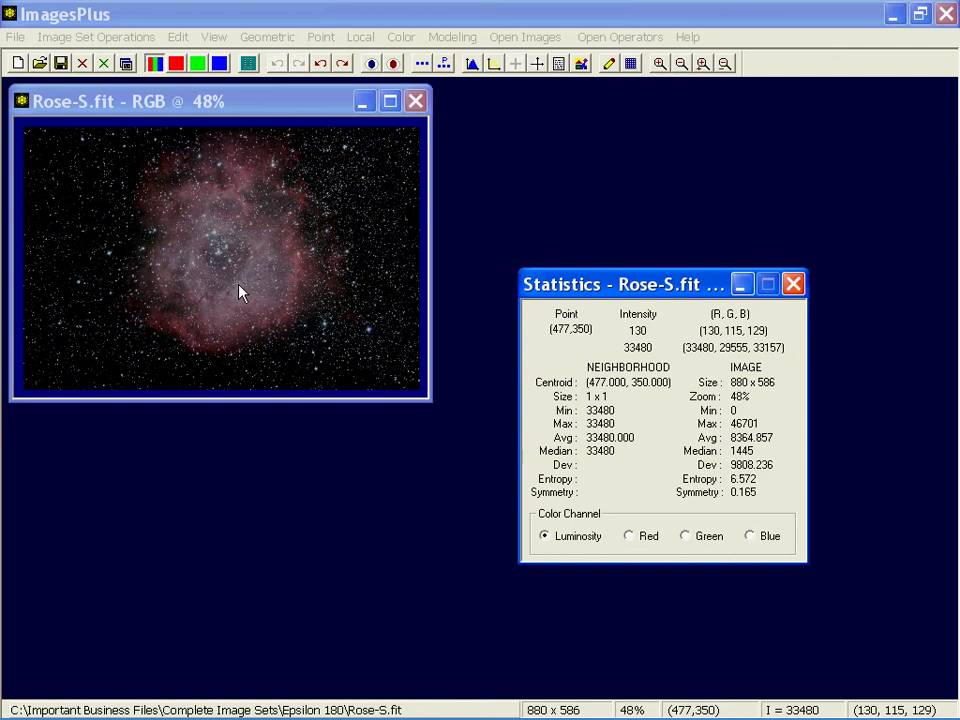
# - Enlarge the sampled statistics neighborhood to 69x69
pyautogui.press('Up')
pyautogui.press('Up')
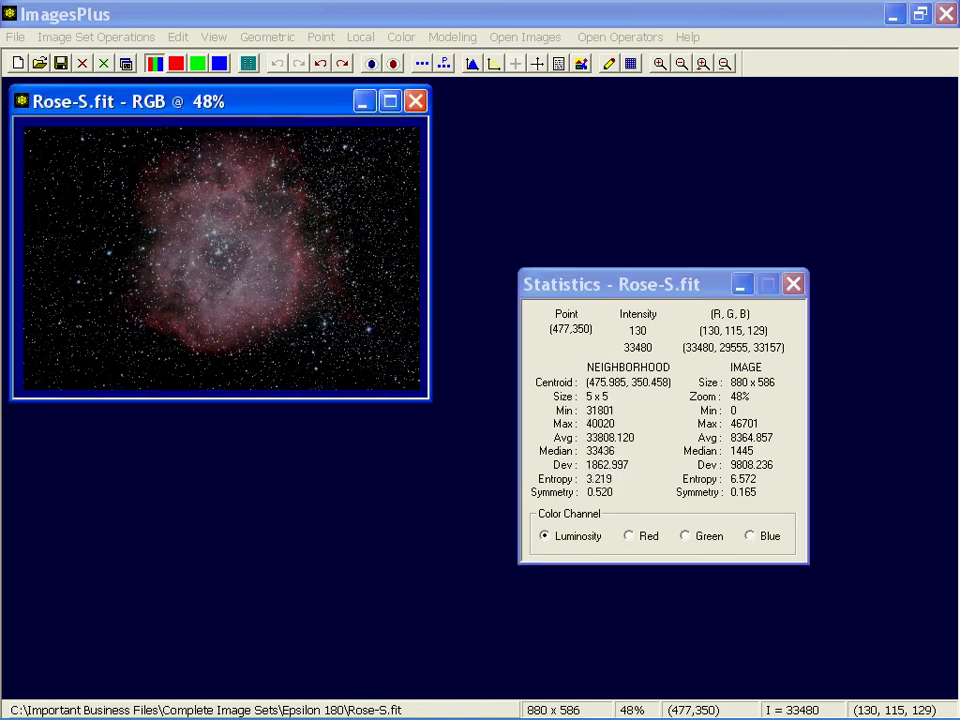
pyautogui.press('Up')
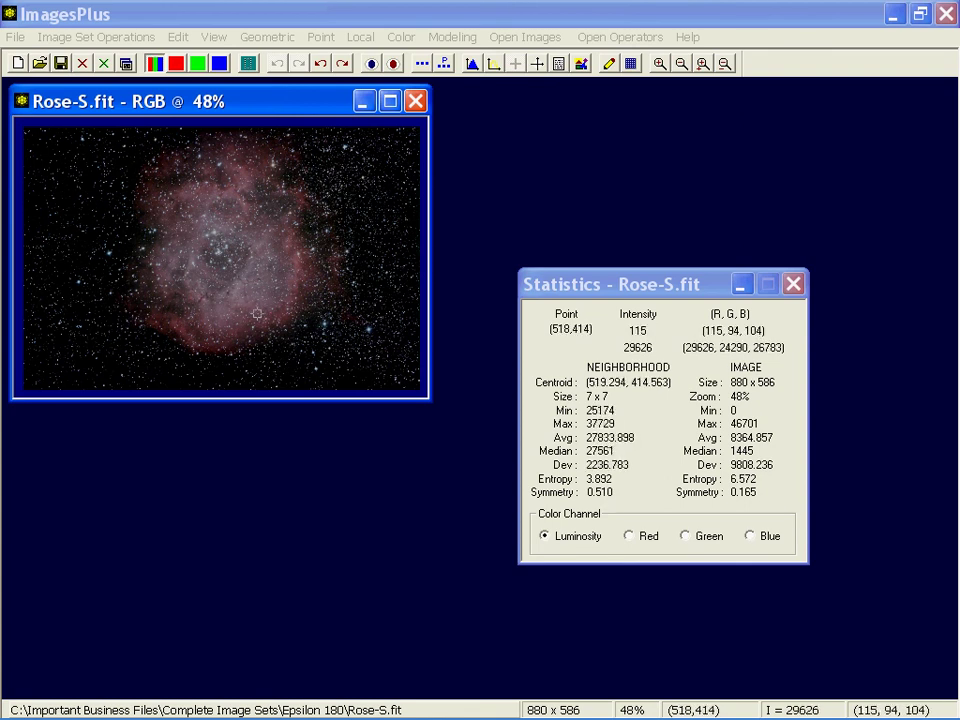
pyautogui.scroll(-1, 257, 313)
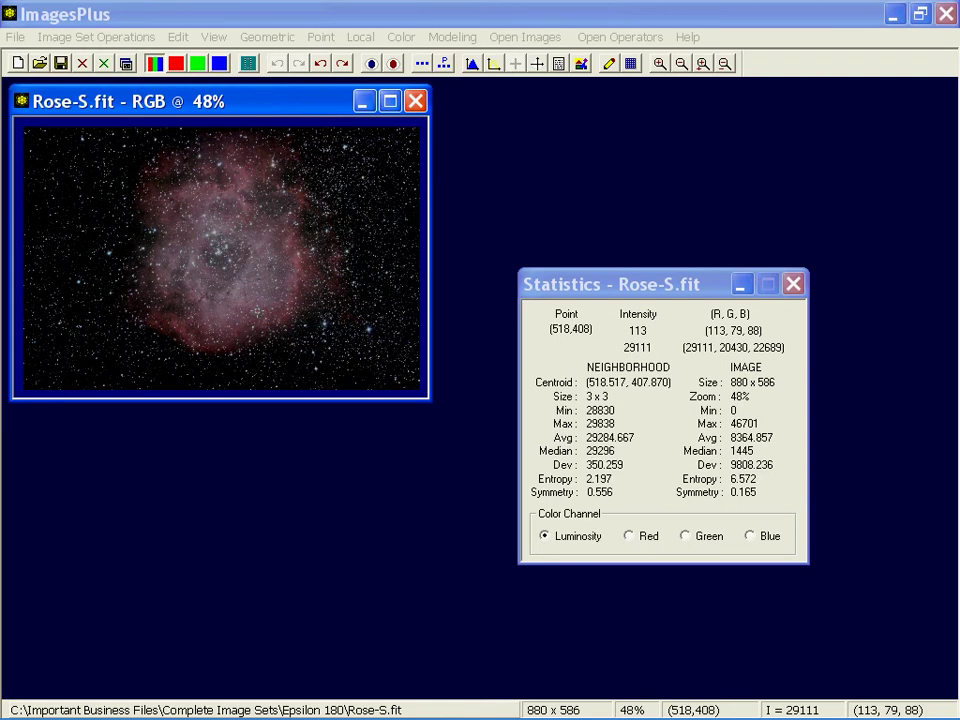
pyautogui.scroll(-1, 257, 313)
pyautogui.scroll(-1, 257, 313)
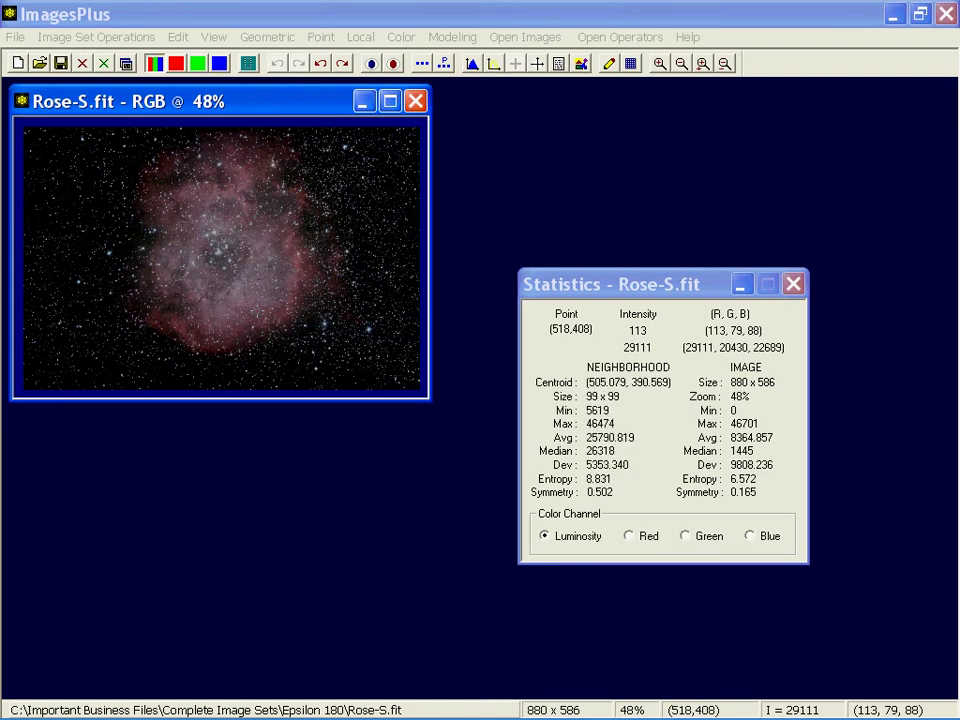
pyautogui.scroll(-2, 257, 313)
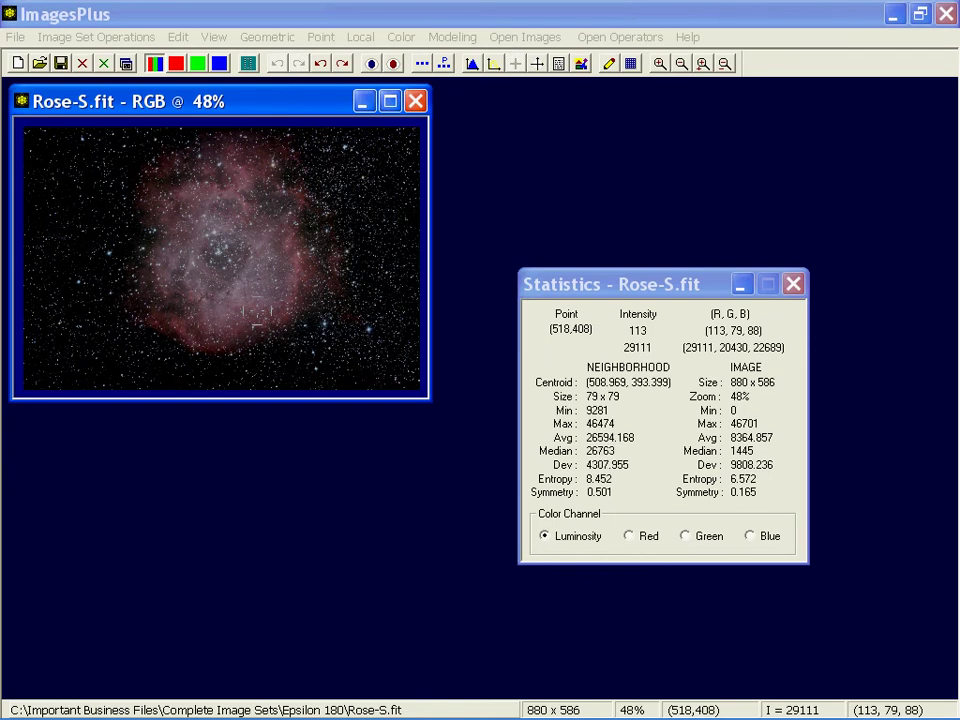
pyautogui.scroll(-1, 257, 313)
pyautogui.scroll(-1, 258, 311)
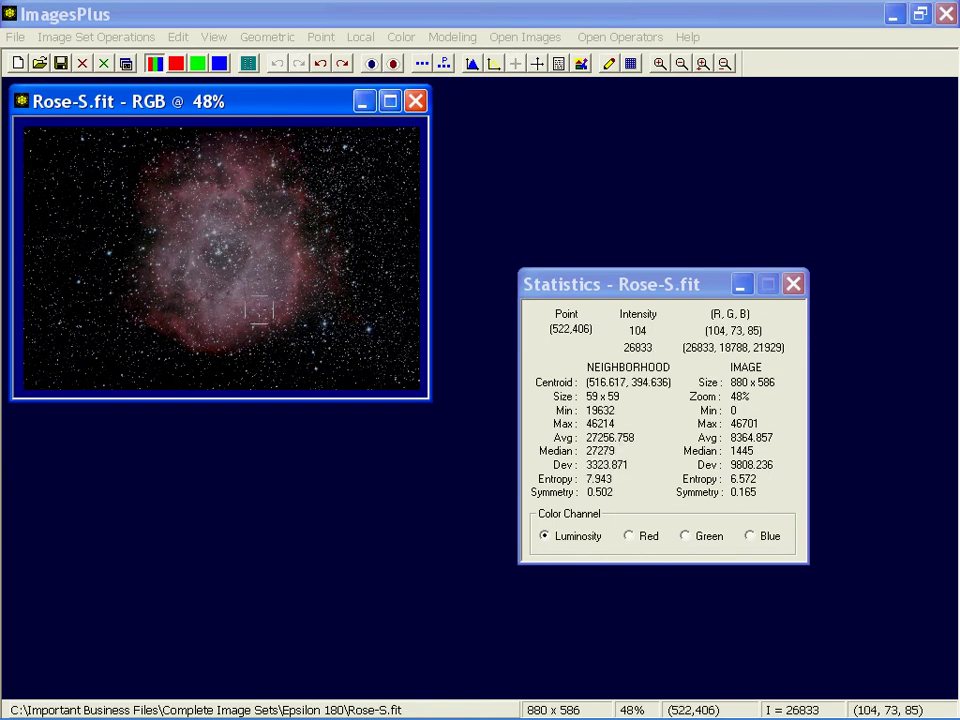
pyautogui.scroll(1, 258, 311)
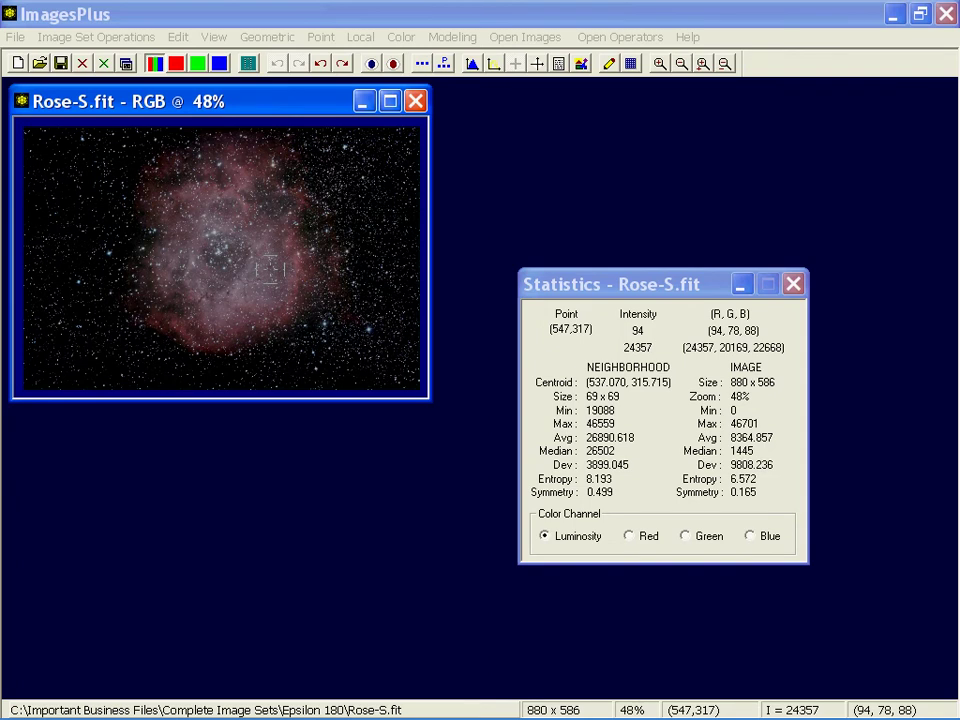
# - Show statistics for Red, Green, then Blue at point (620,240)
pyautogui.click(630, 540)
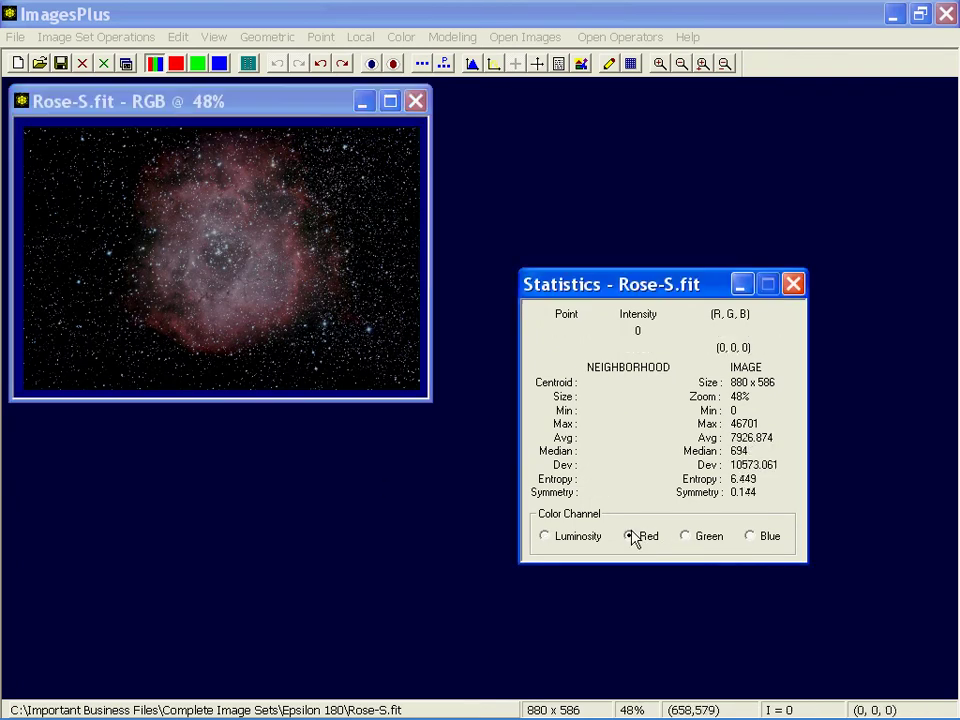
pyautogui.click(745, 547)
pyautogui.click(760, 542)
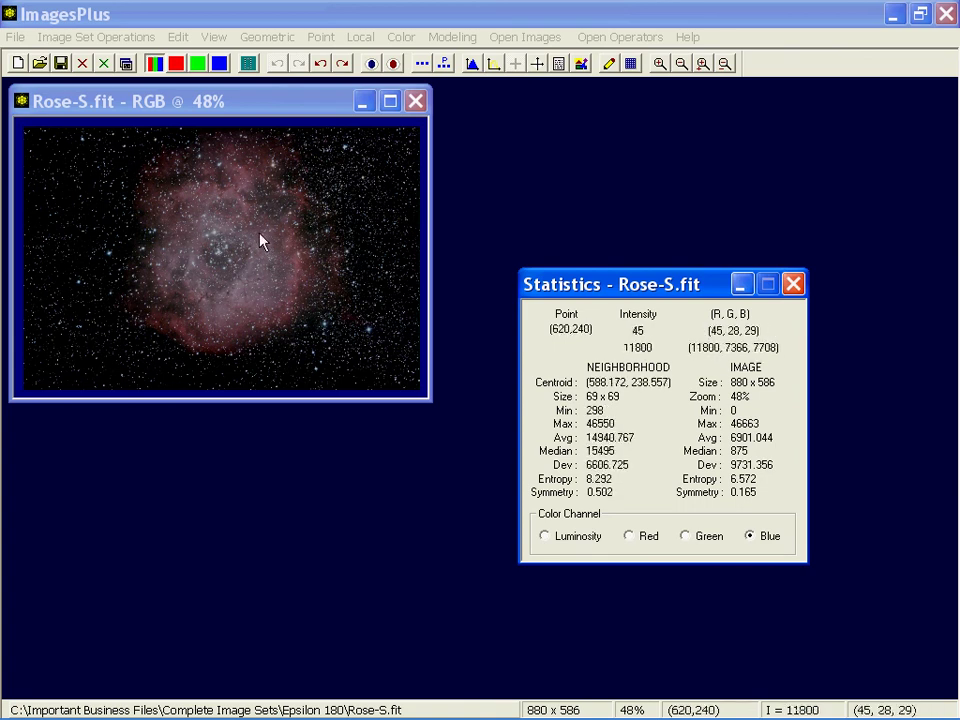
pyautogui.click(793, 284)
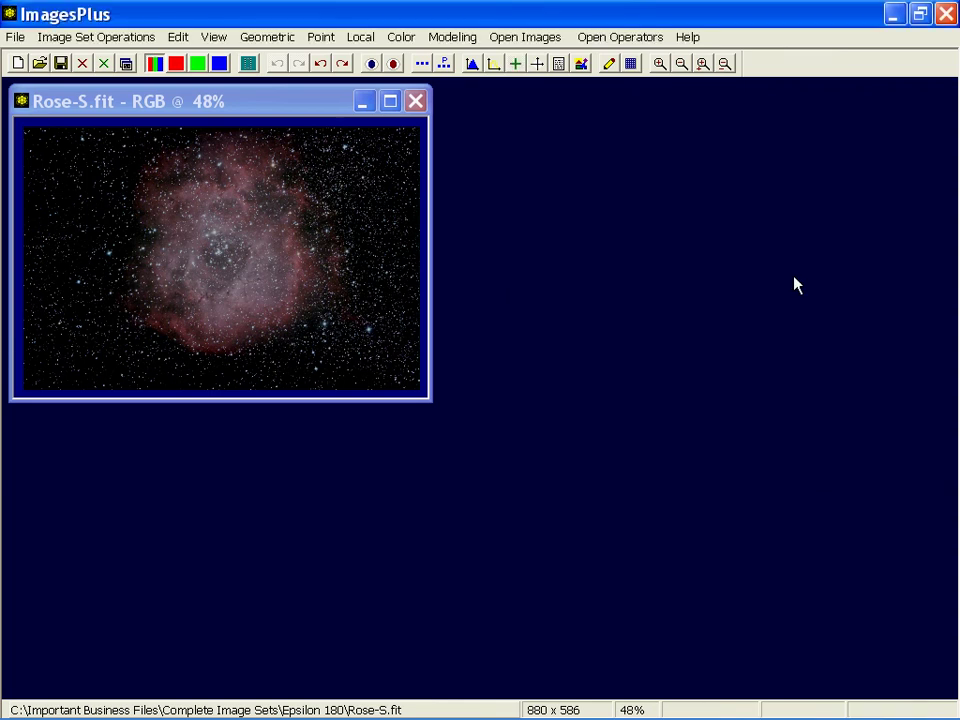
pyautogui.click(537, 63)
pyautogui.moveTo(612, 293); pyautogui.dragTo(597, 287)
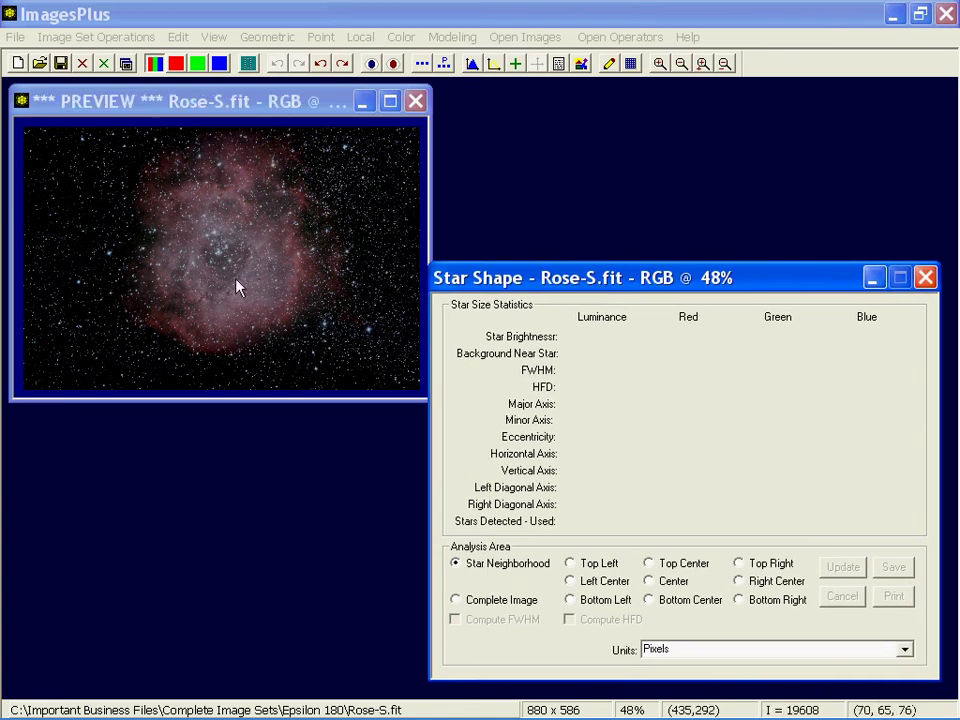
pyautogui.click(111, 264)
pyautogui.click(112, 263)
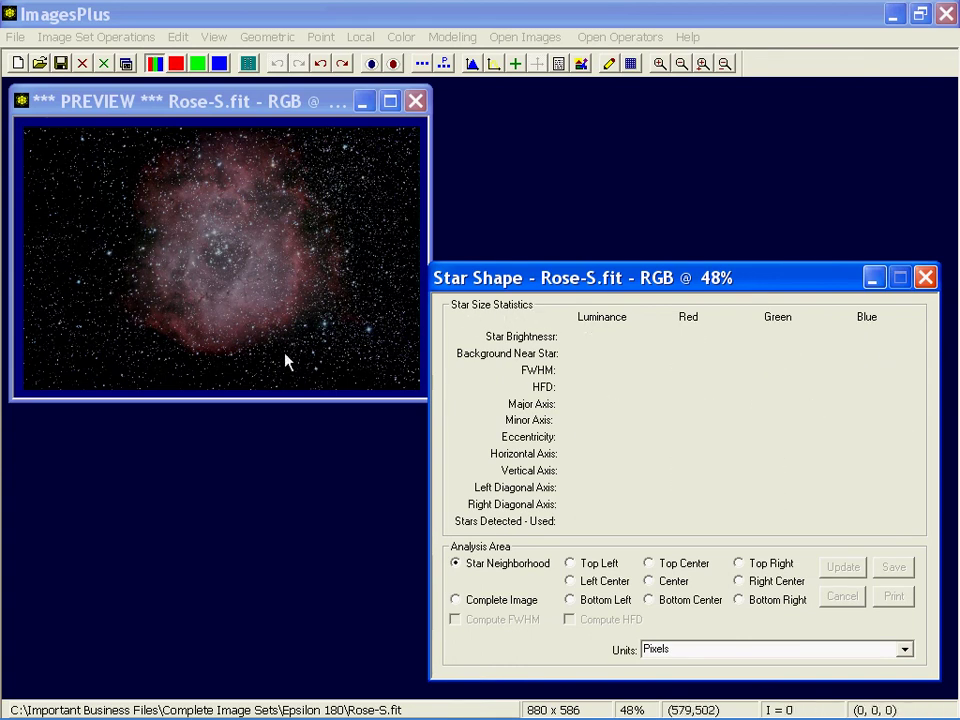
pyautogui.click(367, 336)
pyautogui.click(339, 358)
pyautogui.click(316, 377)
pyautogui.click(319, 377)
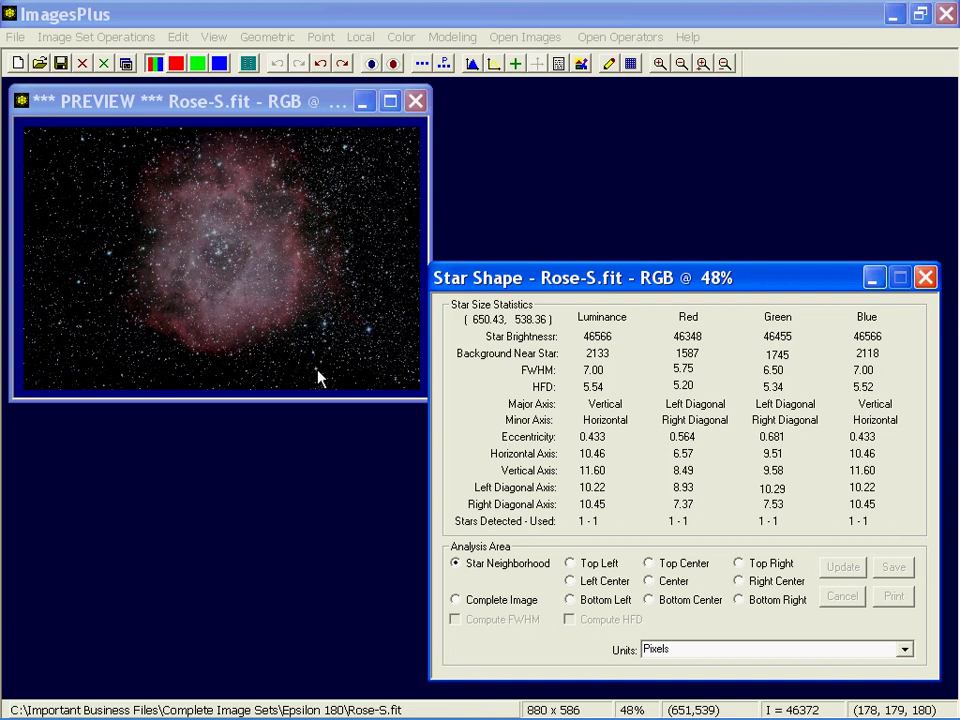
# - Set Analysis Area to Complete Image and update the star shape statistics
pyautogui.click(456, 600)
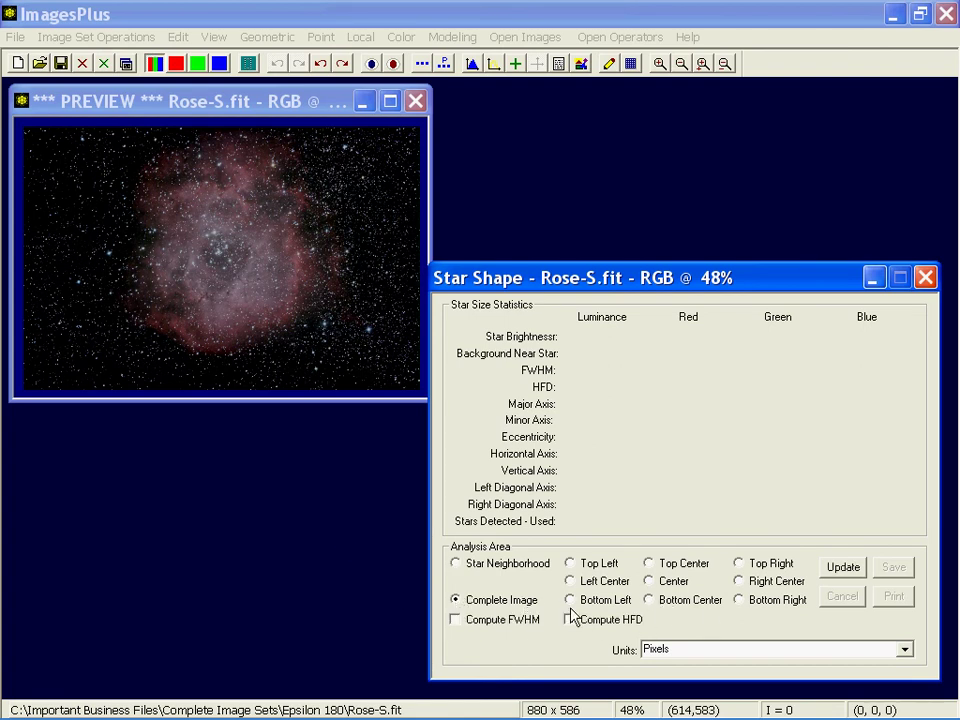
pyautogui.click(857, 572)
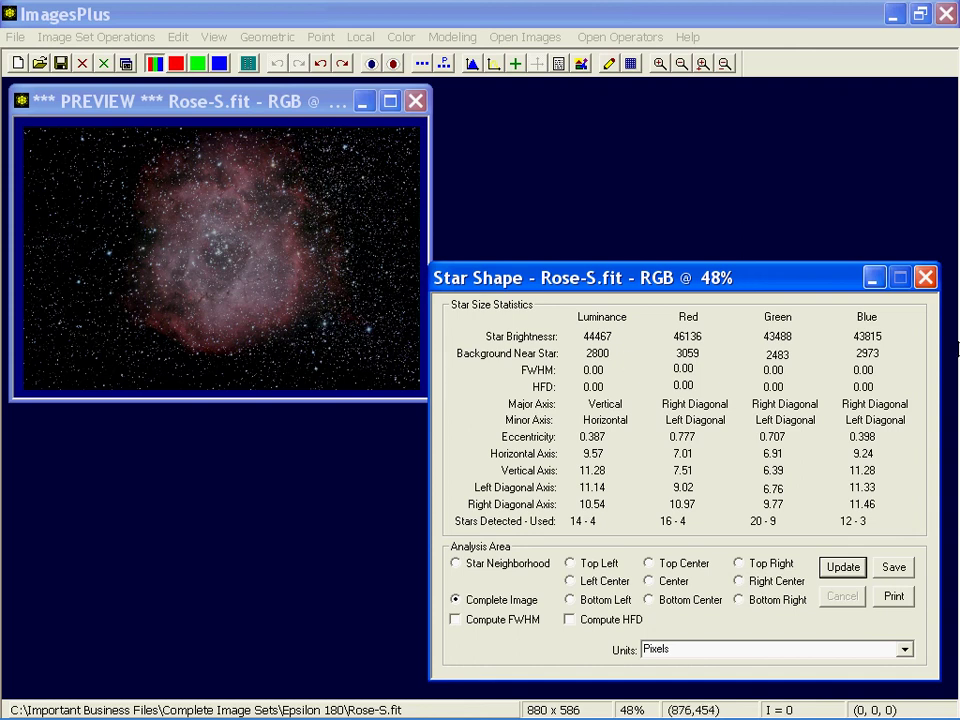
# - Close Star Shape and open the FITS Image Properties window, moving it up-left
pyautogui.click(930, 284)
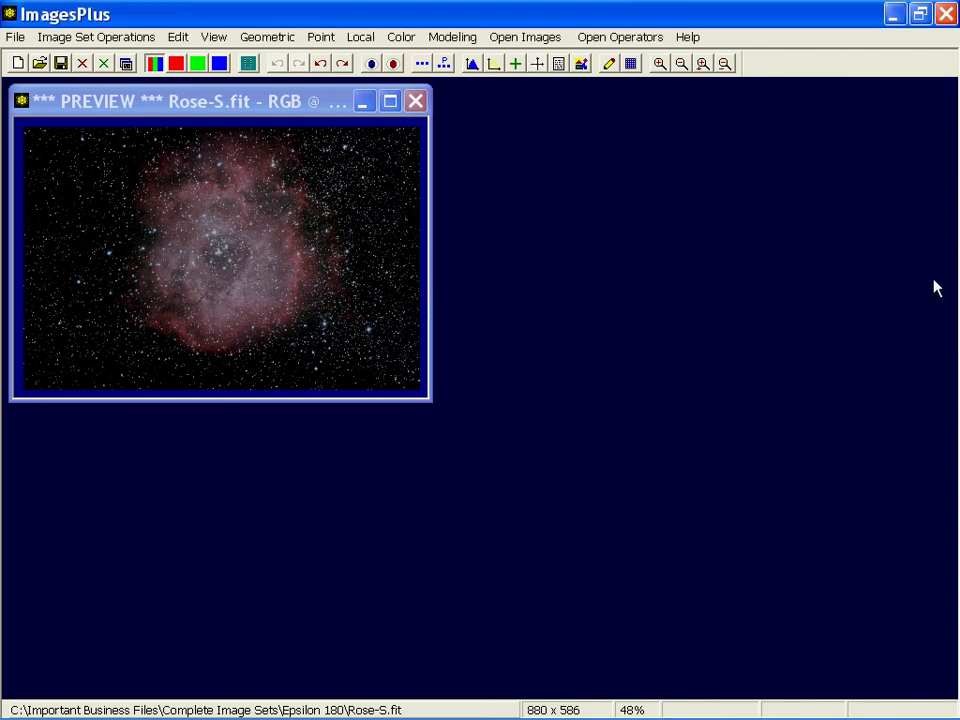
pyautogui.click(580, 64)
pyautogui.moveTo(735, 335); pyautogui.dragTo(699, 277)
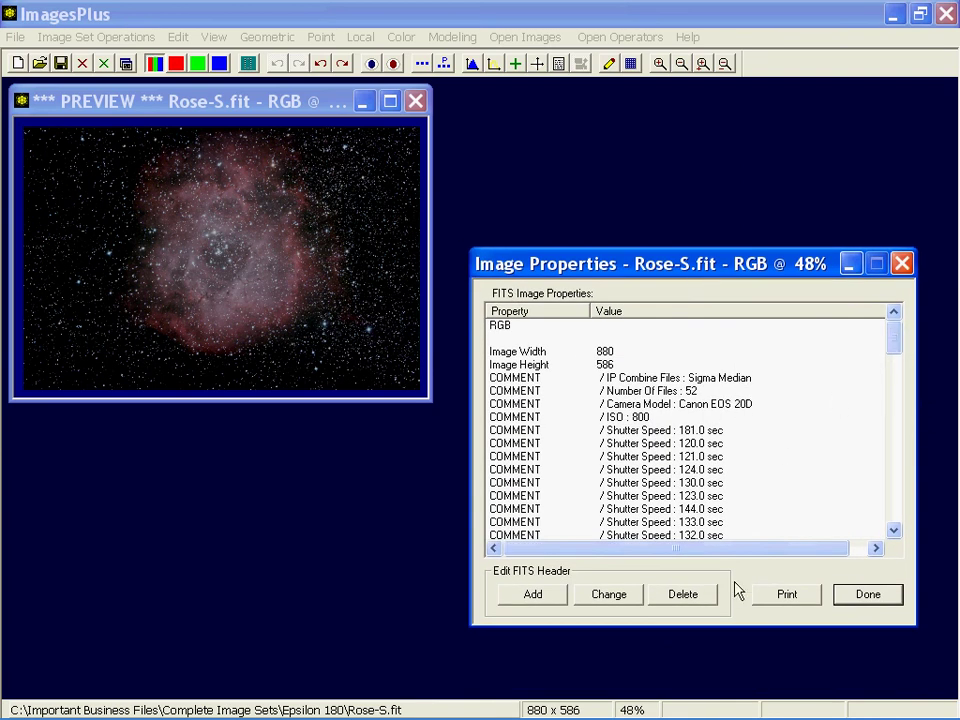
# - Scroll through the FITS header entries, then close Image Properties
pyautogui.moveTo(897, 338)
pyautogui.mouseDown()
pyautogui.moveTo(896, 484)
pyautogui.moveTo(896, 332)
pyautogui.mouseUp()
pyautogui.scroll(-1, 894, 347)
pyautogui.scroll(-1, 892, 350)
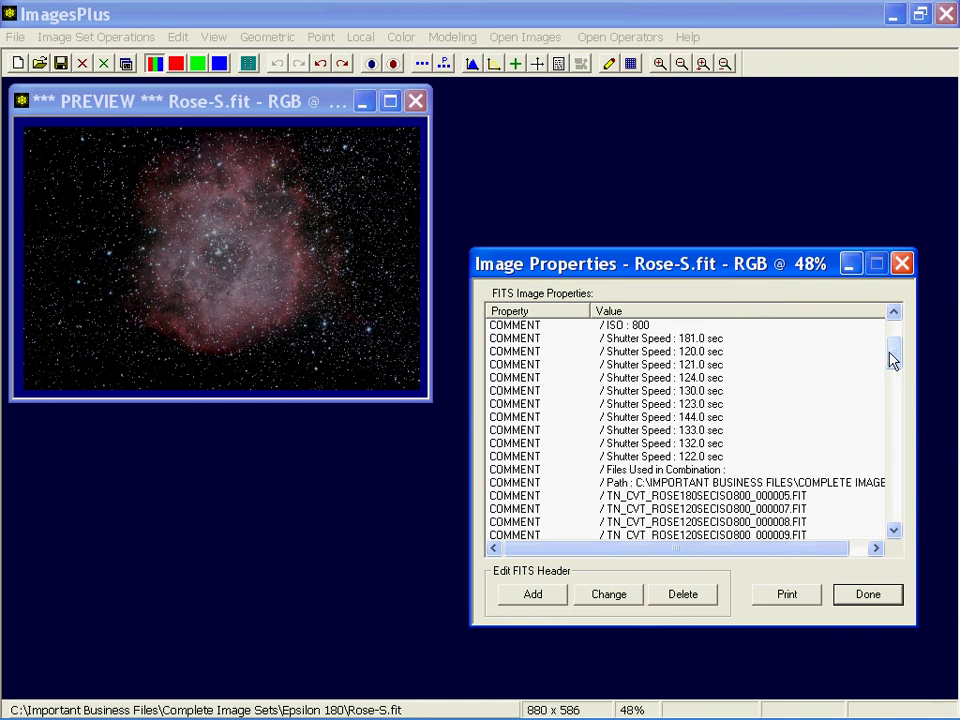
pyautogui.scroll(-1, 893, 363)
pyautogui.moveTo(893, 363)
pyautogui.mouseDown()
pyautogui.moveTo(893, 476)
pyautogui.moveTo(893, 335)
pyautogui.moveTo(900, 525)
pyautogui.moveTo(898, 345)
pyautogui.mouseUp()
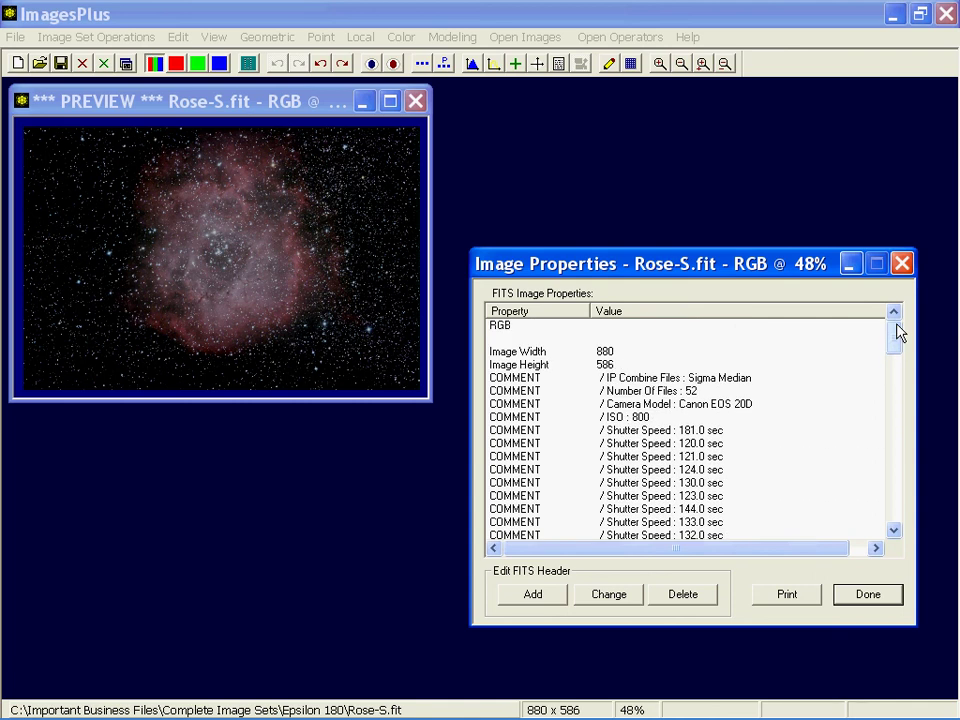
pyautogui.click(905, 262)
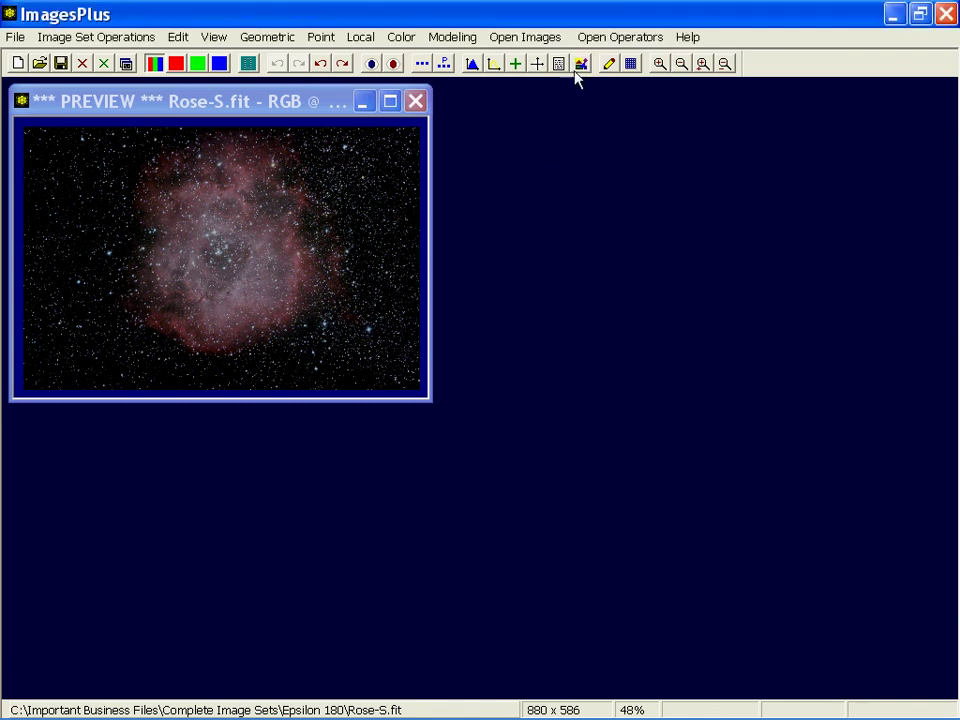
# - Open Edit Pixels By Value on the image and compare its Green and Blue channel values
pyautogui.click(631, 64)
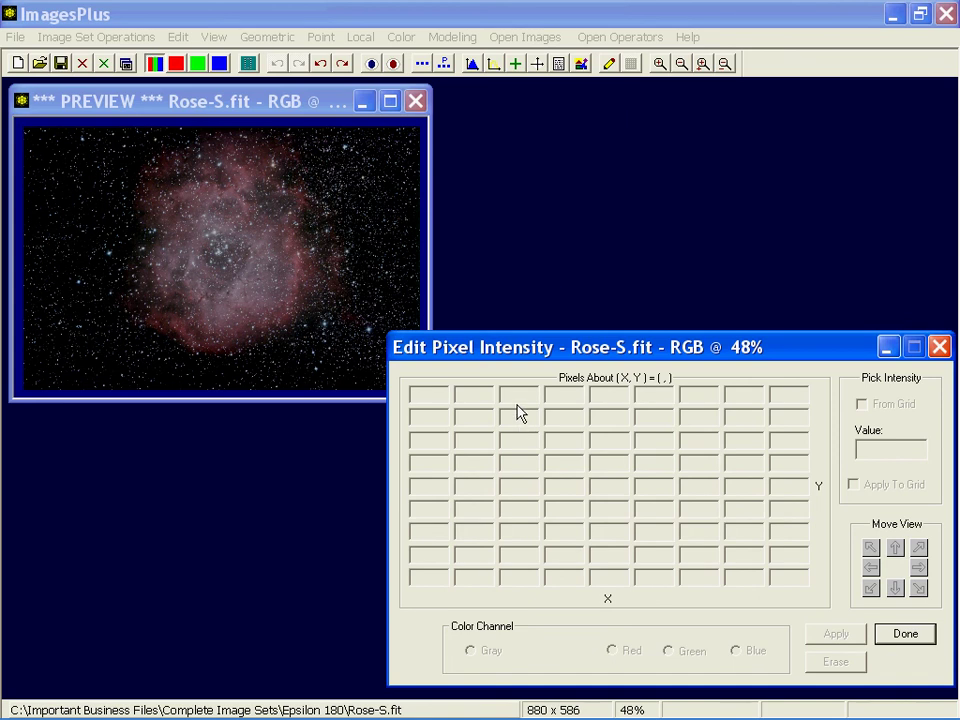
pyautogui.moveTo(548, 358); pyautogui.dragTo(534, 358)
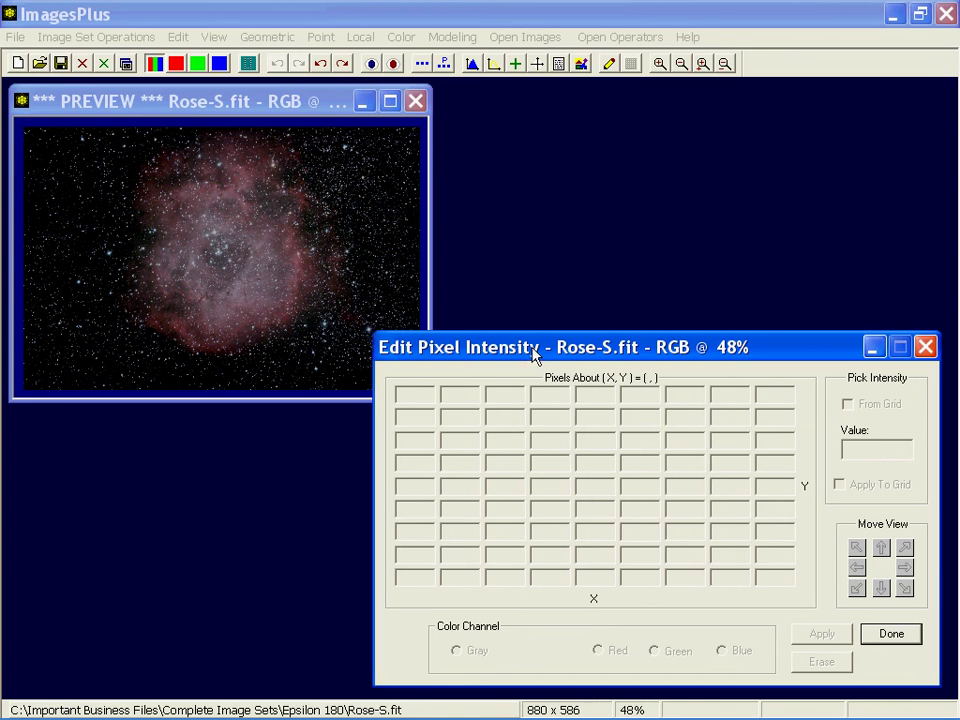
pyautogui.click(257, 278)
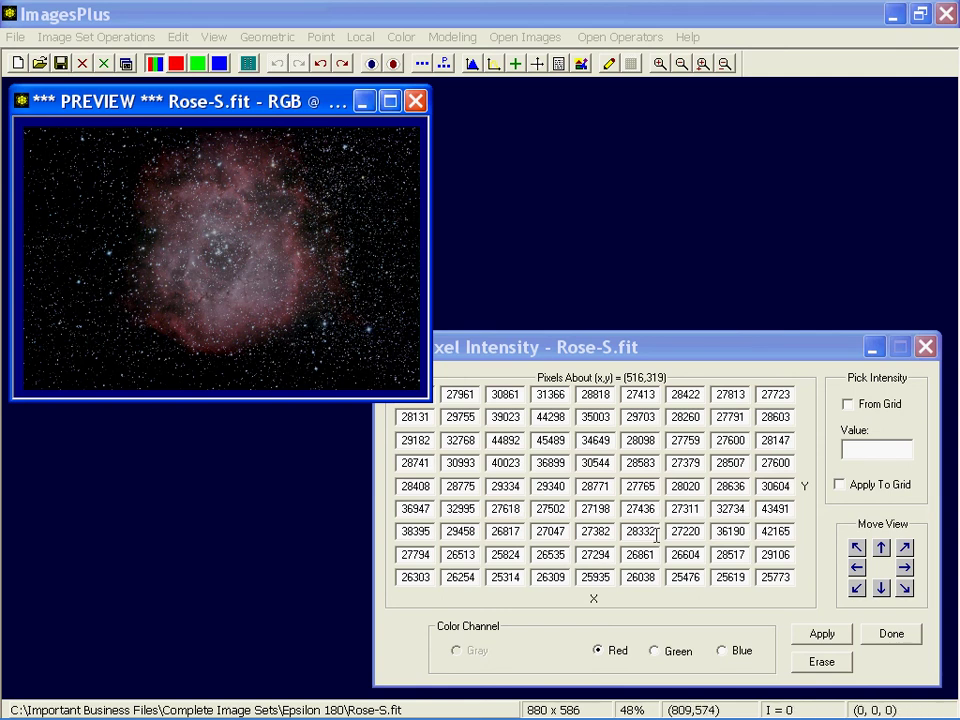
pyautogui.click(656, 655)
pyautogui.click(740, 659)
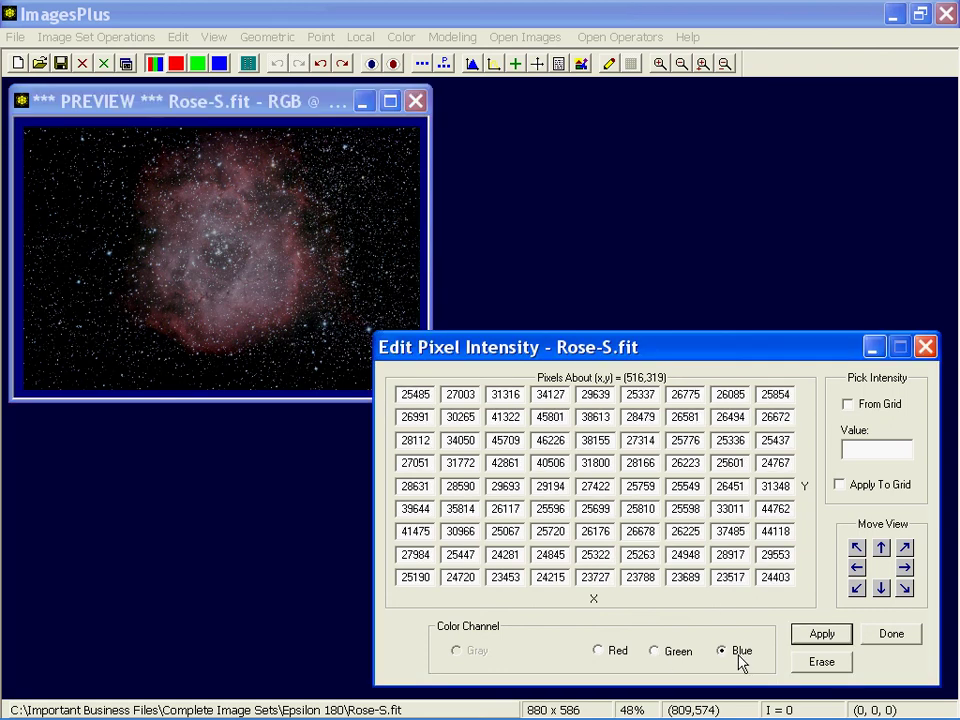
# - Sample blue values at several nebula spots, ending on the block near (599,364)
pyautogui.click(302, 267)
pyautogui.click(282, 319)
pyautogui.click(257, 327)
pyautogui.click(235, 327)
pyautogui.click(244, 313)
pyautogui.click(278, 314)
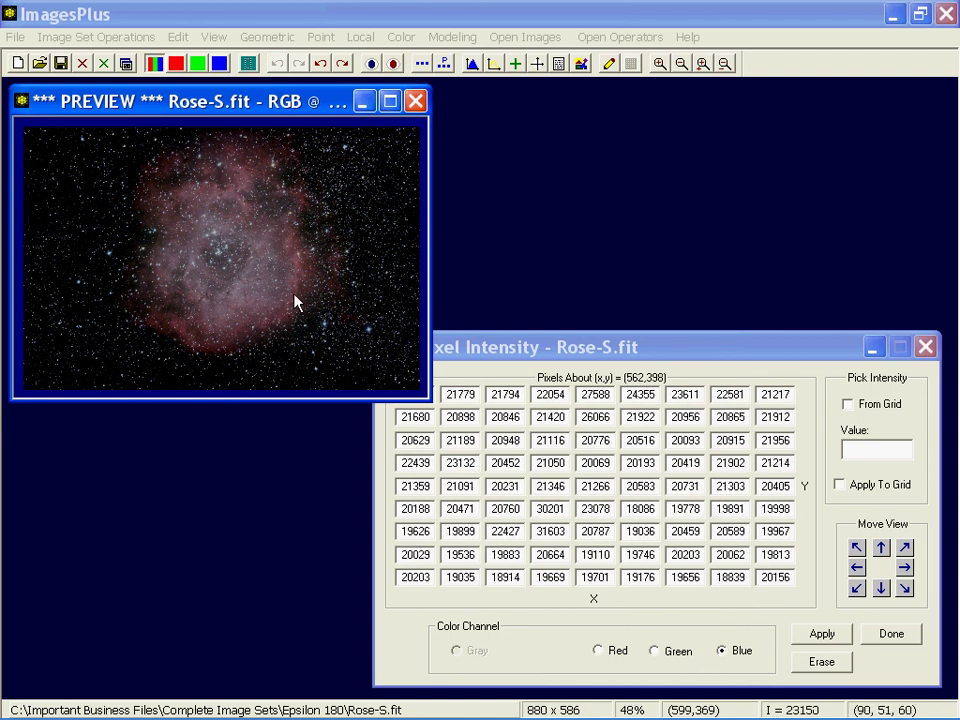
pyautogui.click(296, 298)
# - Pick 18772 from the grid as the replacement intensity for grid cells
pyautogui.click(672, 521)
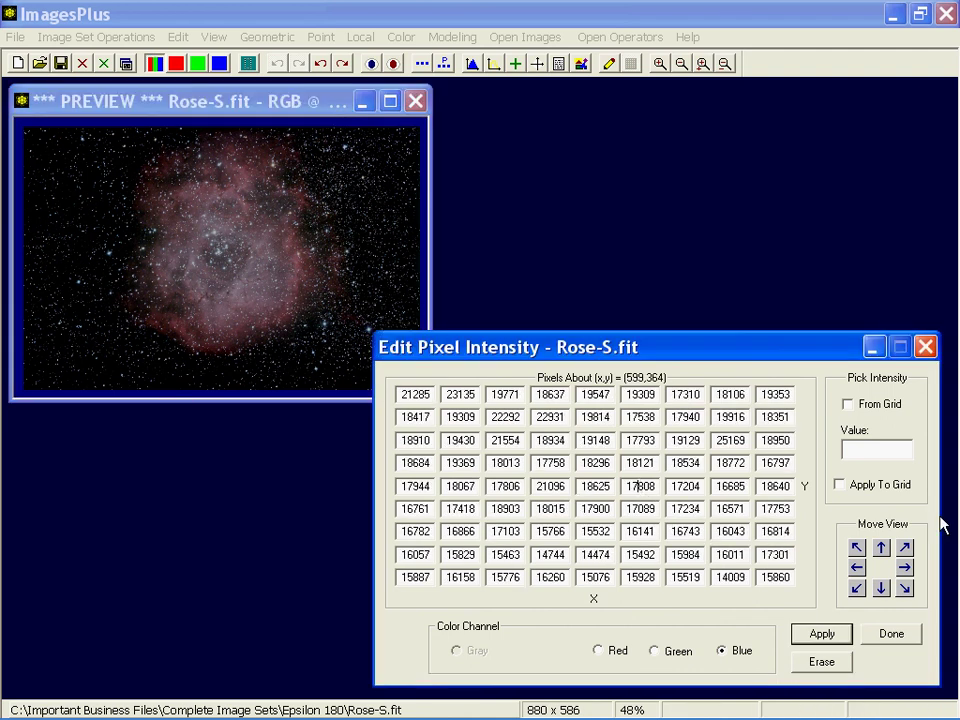
pyautogui.press('Delete')
pyautogui.press('Delete')
pyautogui.write('20')
pyautogui.click(849, 405)
pyautogui.click(731, 463)
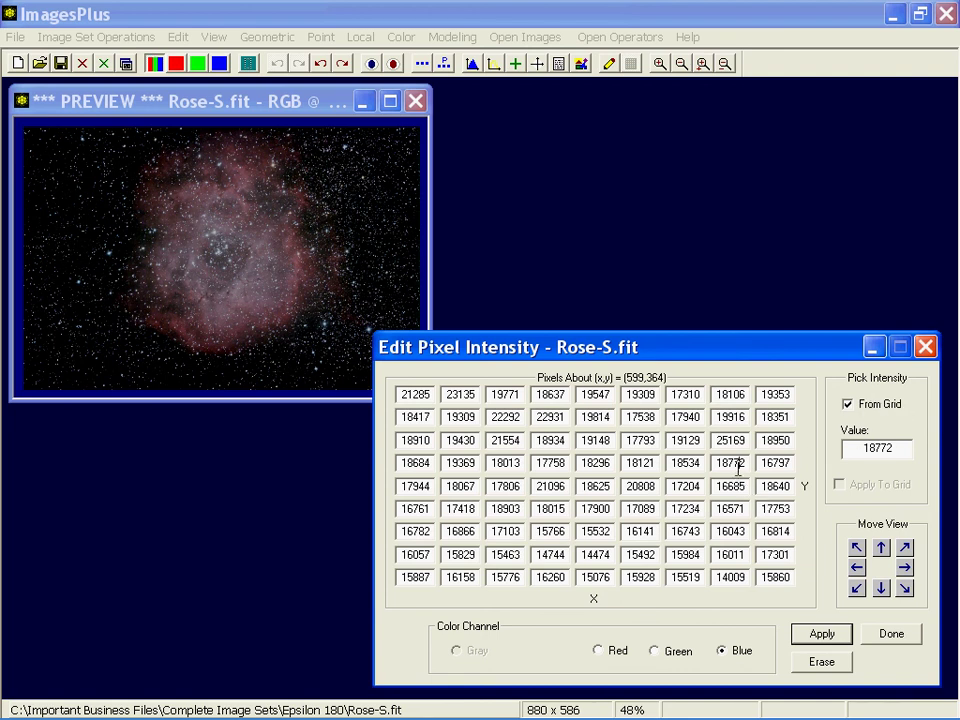
pyautogui.click(848, 405)
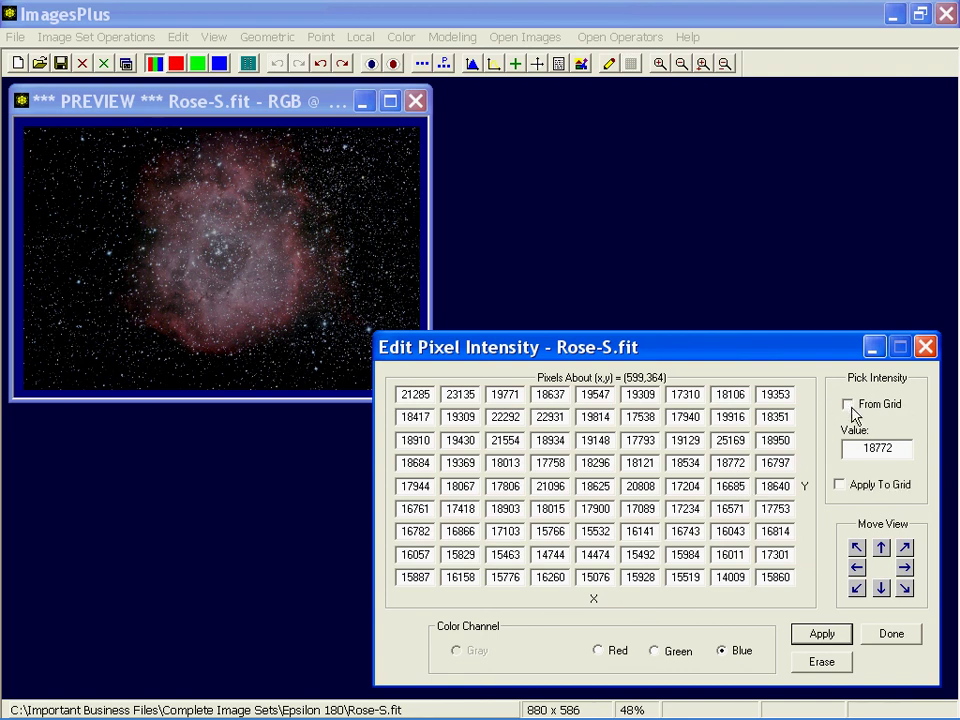
pyautogui.click(840, 485)
# - Set all nine cells of the 3×3 grid to 18772, apply to the image, and close the editor
pyautogui.click(550, 485)
pyautogui.click(595, 485)
pyautogui.click(640, 485)
pyautogui.click(640, 508)
pyautogui.click(595, 508)
pyautogui.click(550, 508)
pyautogui.click(550, 531)
pyautogui.click(595, 531)
pyautogui.click(640, 531)
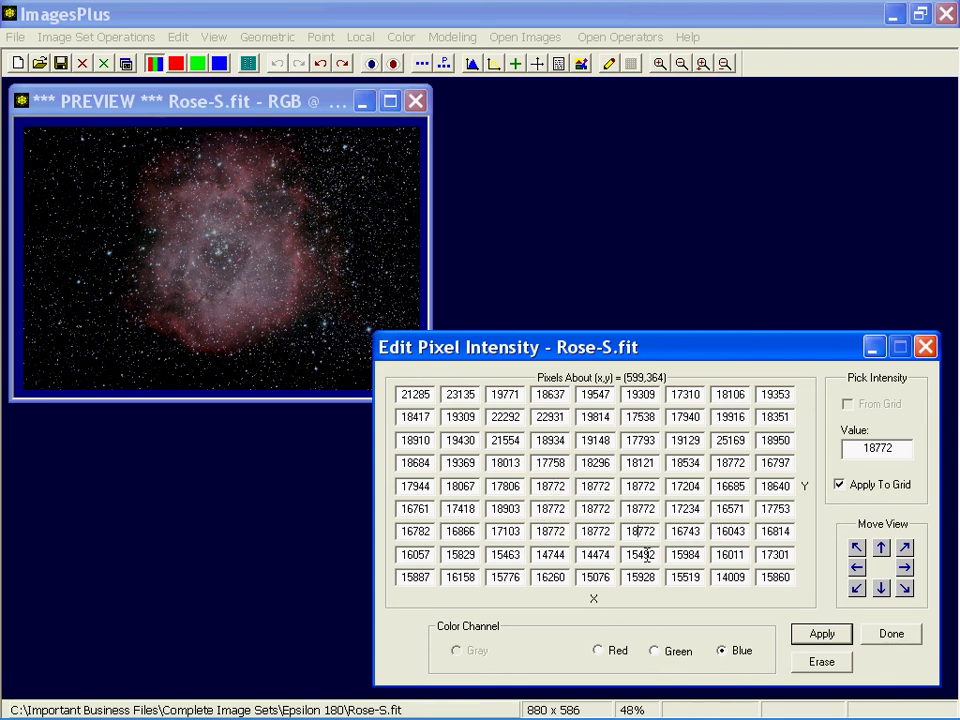
pyautogui.click(832, 638)
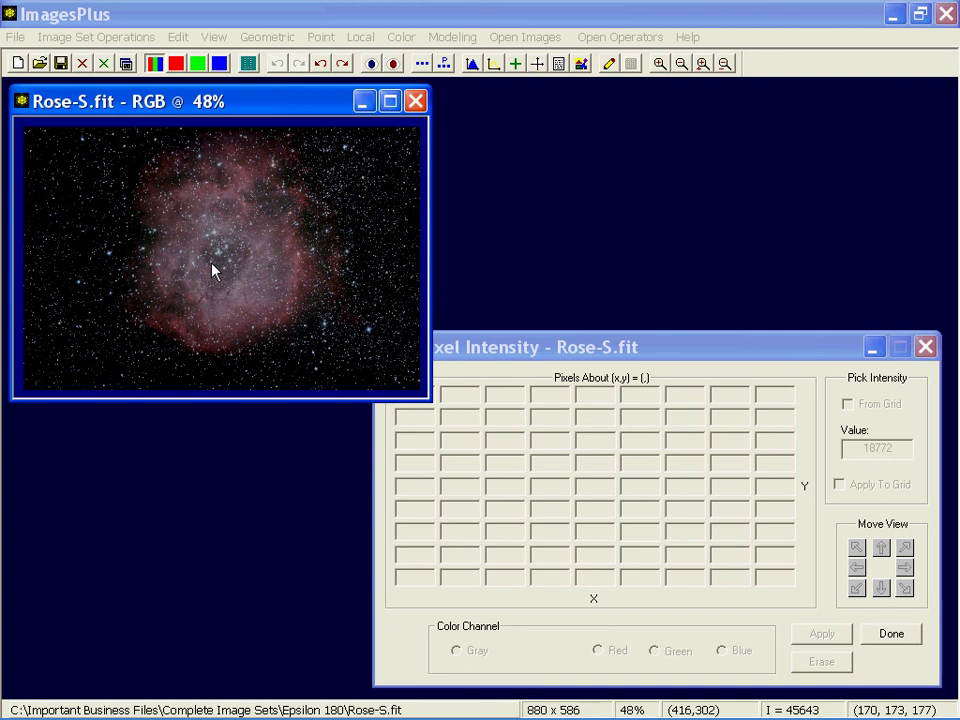
pyautogui.click(925, 346)
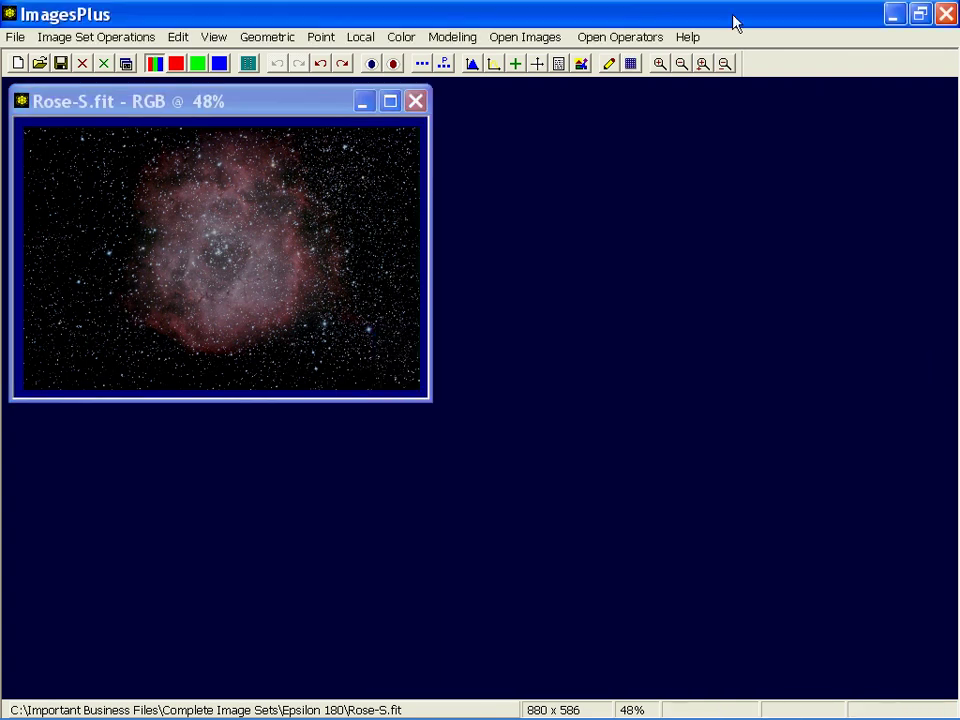
# - In Edit Pixel Color, load pixels near (614,304) and pick (130,75,87) as the paint colour
pyautogui.click(608, 66)
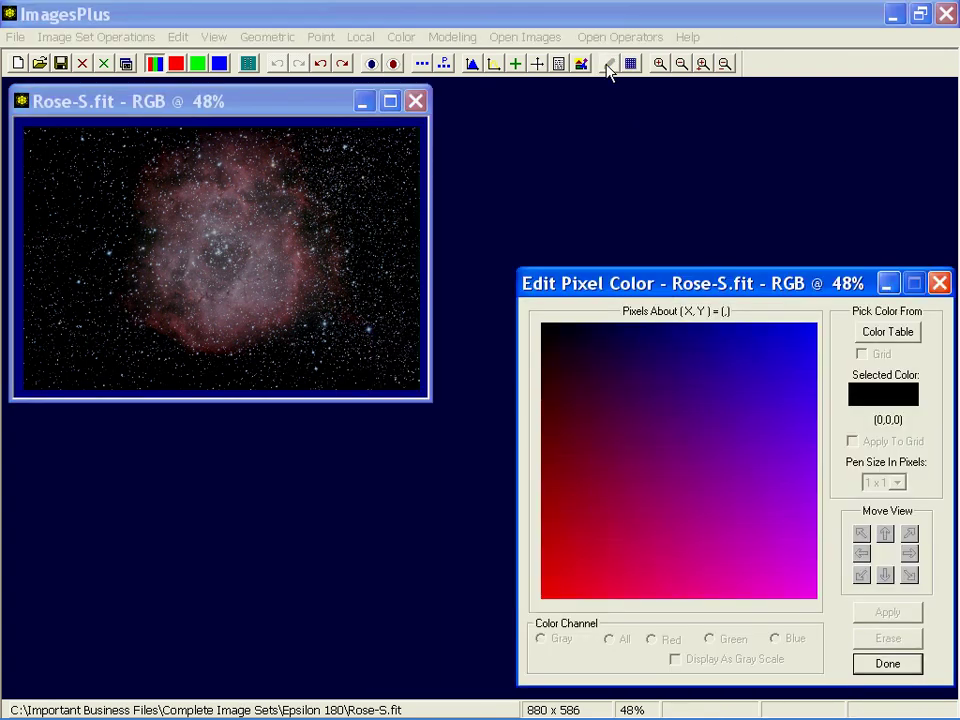
pyautogui.moveTo(688, 282); pyautogui.dragTo(658, 268)
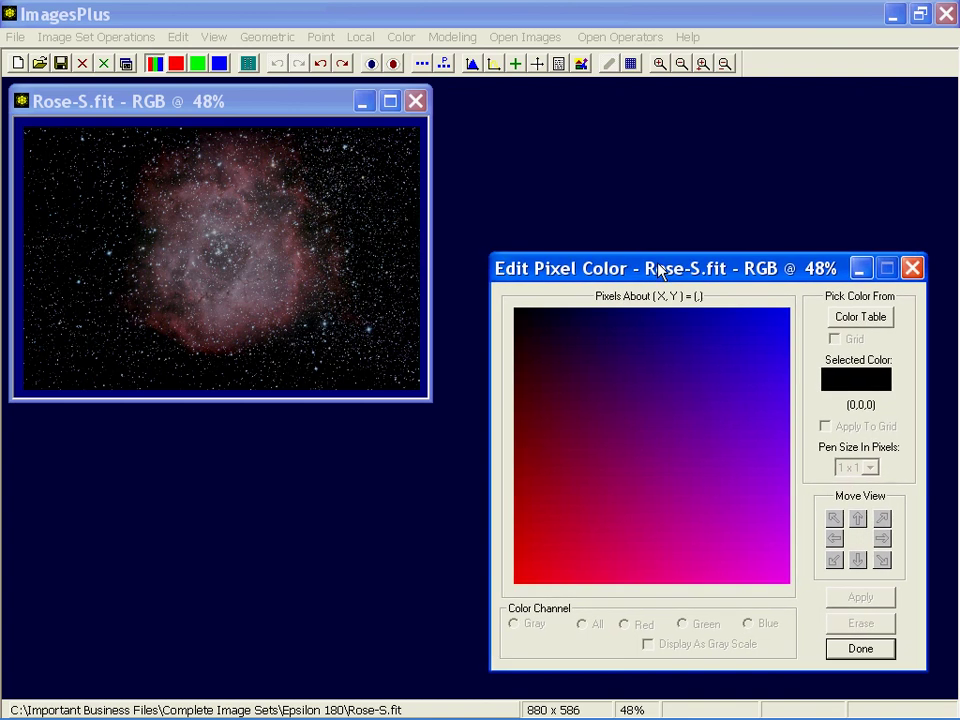
pyautogui.click(302, 270)
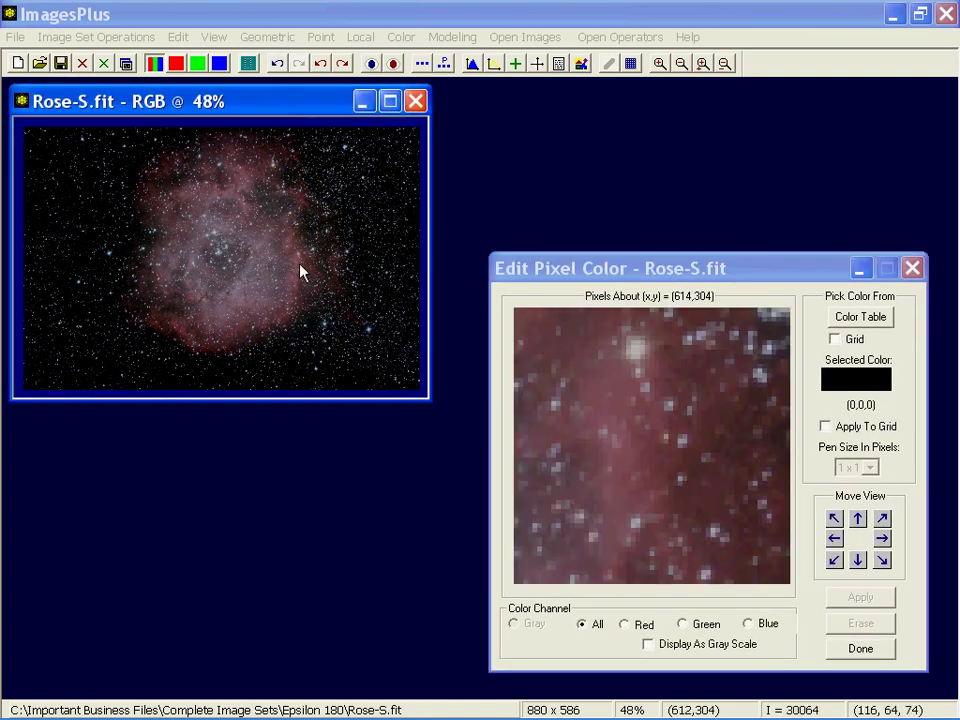
pyautogui.click(835, 339)
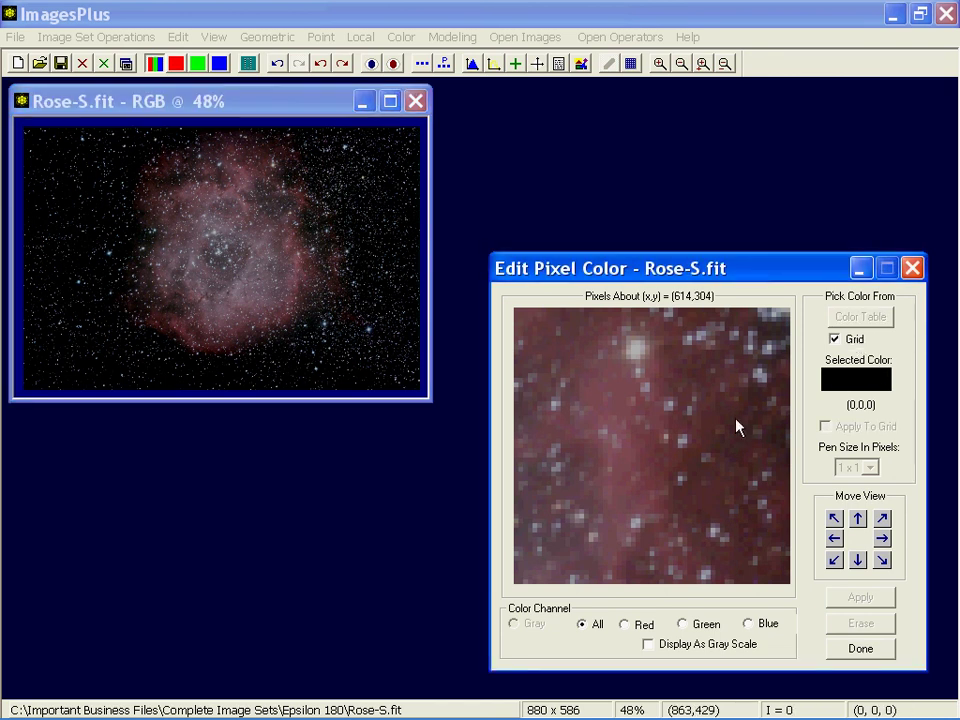
pyautogui.click(632, 460)
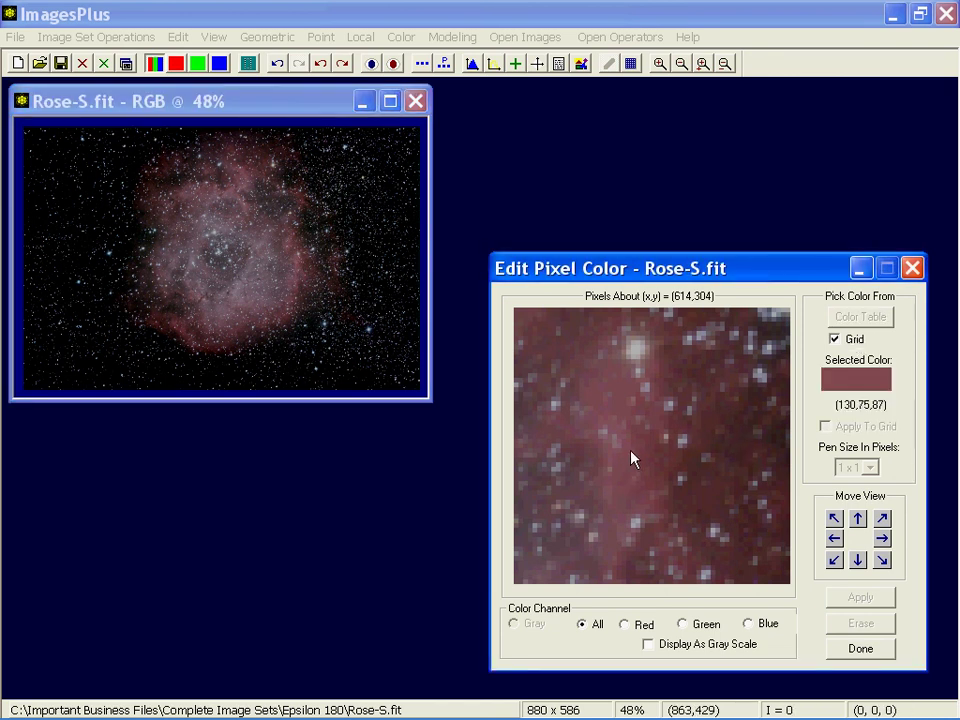
pyautogui.click(835, 339)
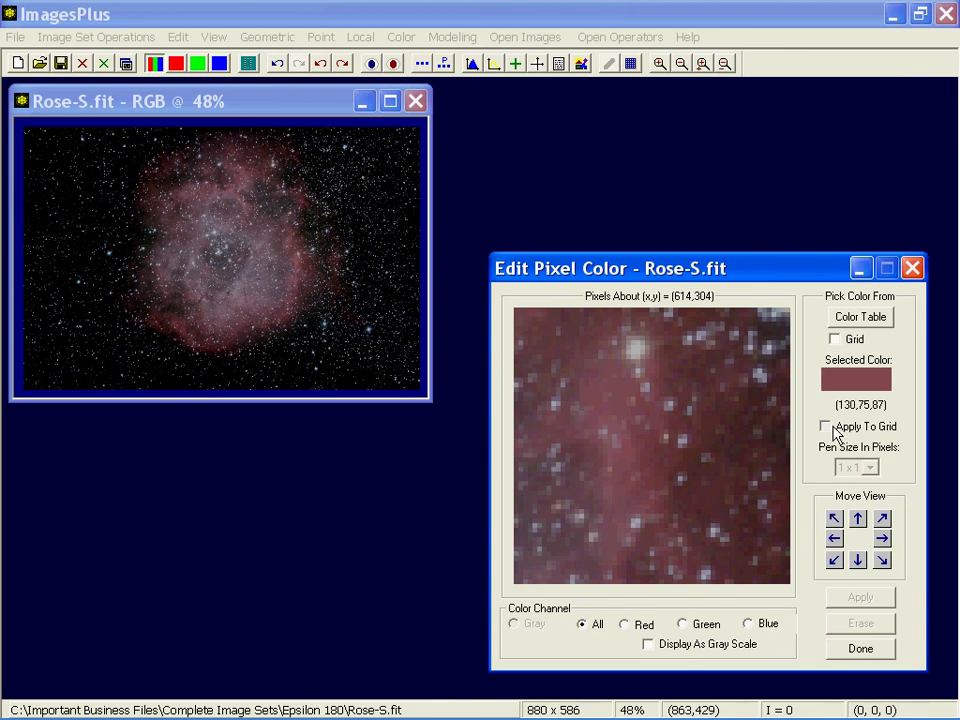
# - Paint a 5×5 block in that colour, reset the pen to 1×1, and apply it to the image
pyautogui.click(826, 426)
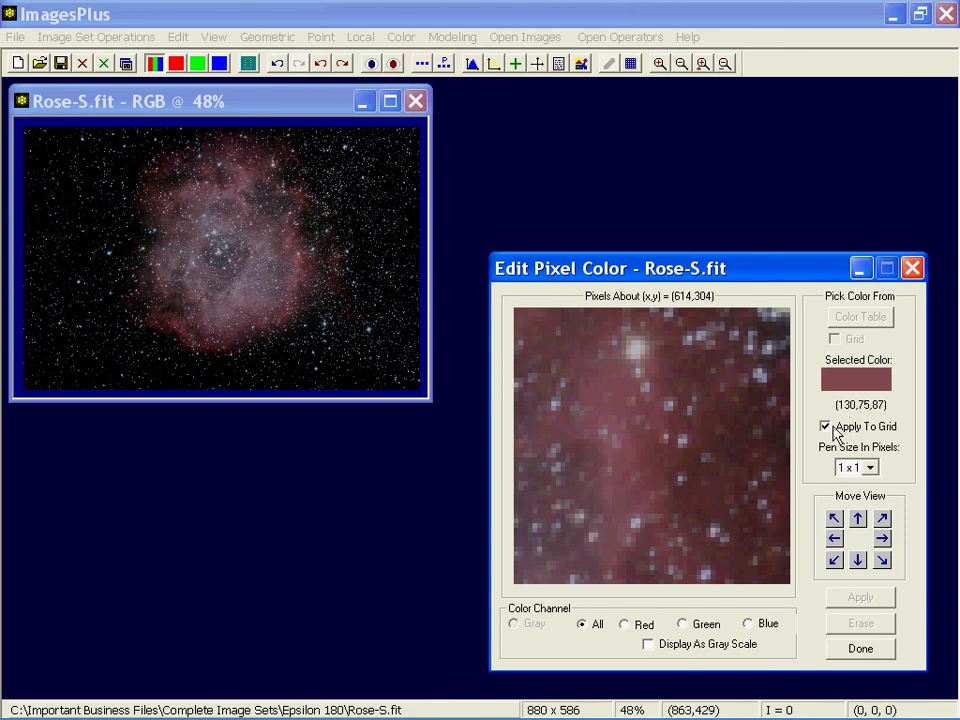
pyautogui.click(870, 468)
pyautogui.click(868, 509)
pyautogui.click(682, 369)
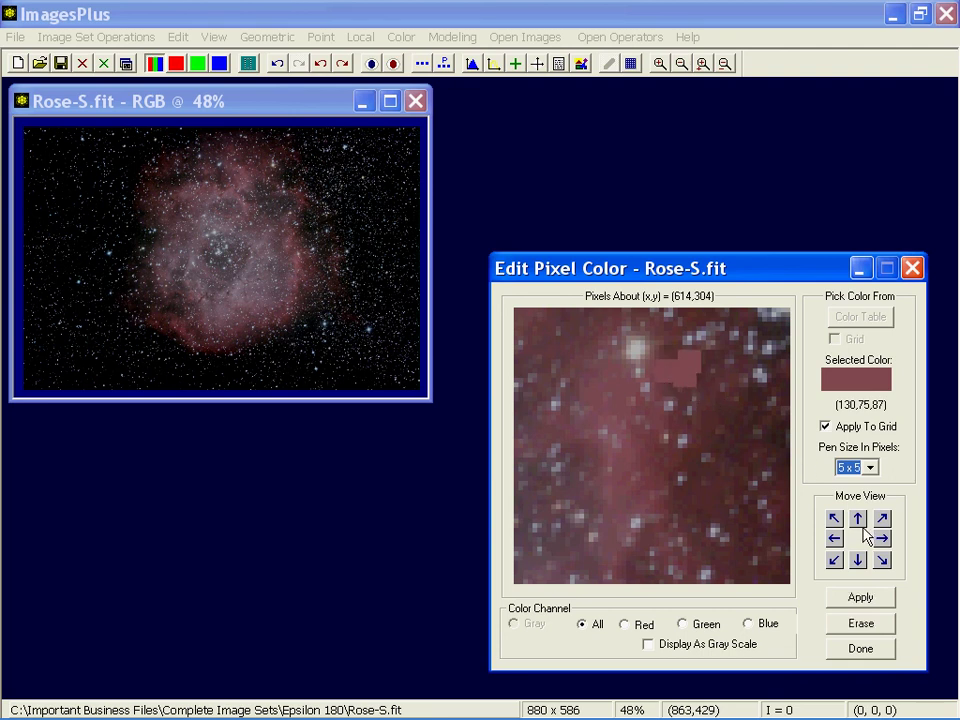
pyautogui.click(870, 468)
pyautogui.click(847, 484)
pyautogui.click(862, 596)
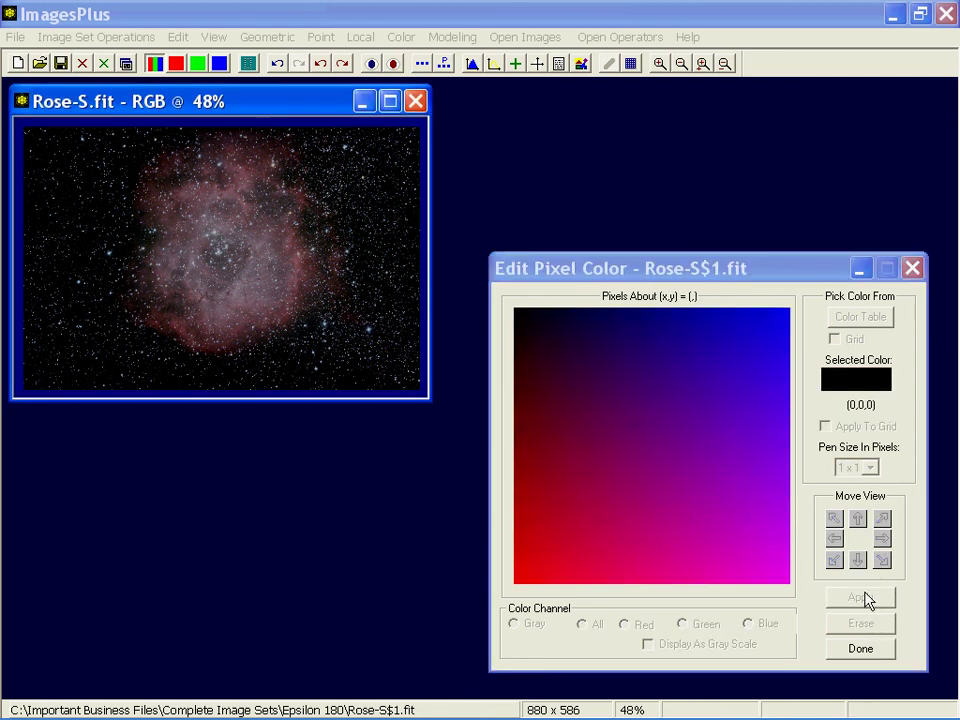
pyautogui.click(303, 265)
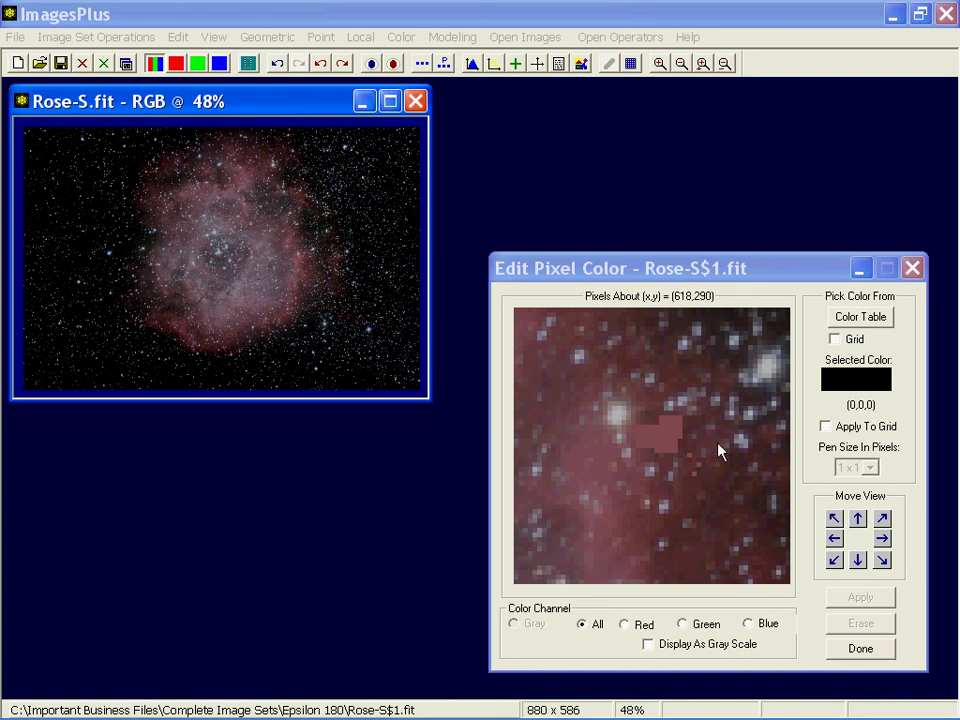
# - Magnify several nebula spots and view them in red, green, blue, gray scale, then all channels
pyautogui.click(252, 278)
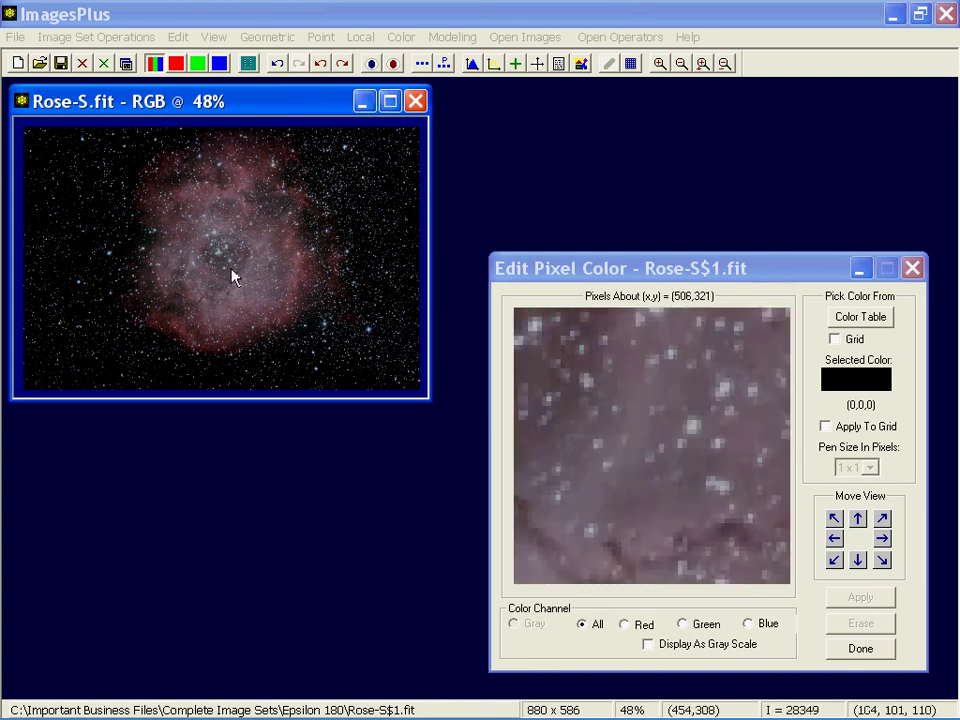
pyautogui.click(236, 247)
pyautogui.click(286, 295)
pyautogui.click(253, 315)
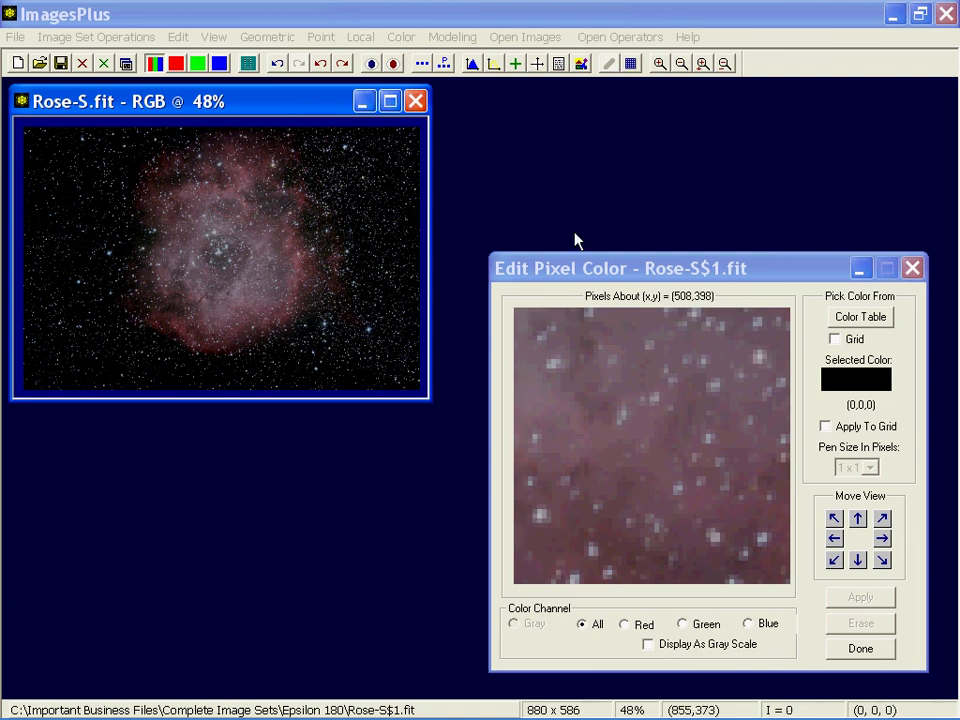
pyautogui.click(642, 624)
pyautogui.click(708, 625)
pyautogui.click(785, 626)
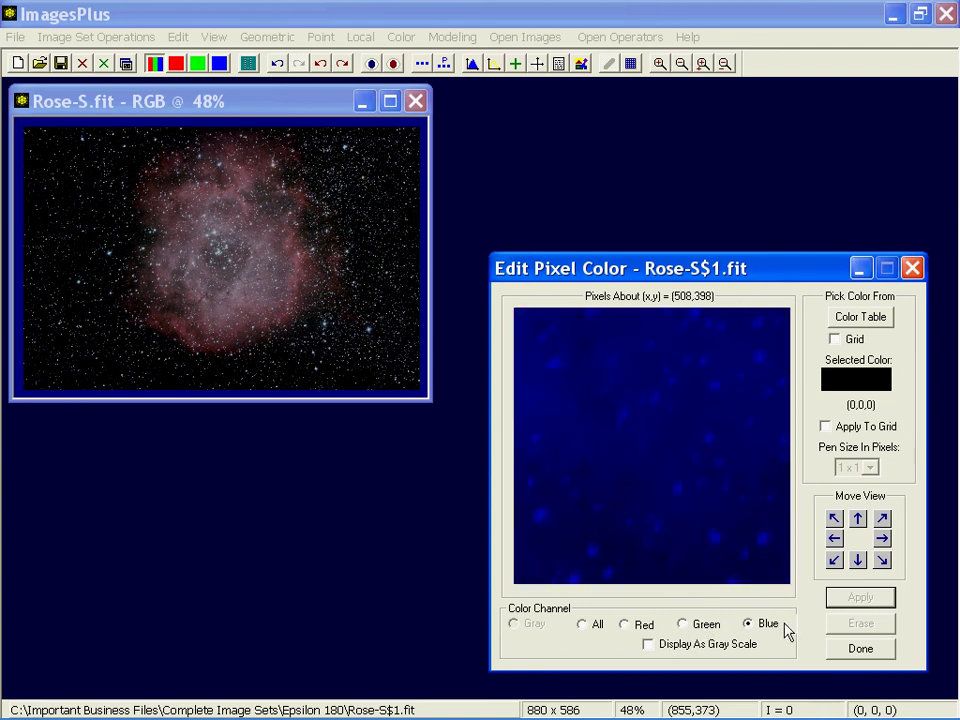
pyautogui.click(700, 648)
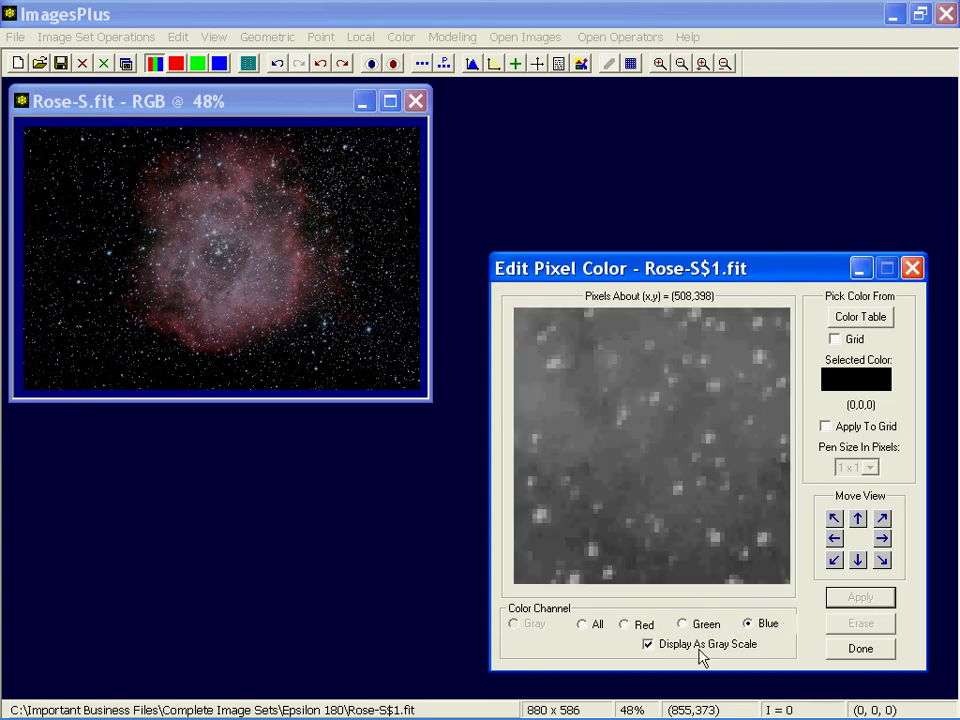
pyautogui.click(592, 626)
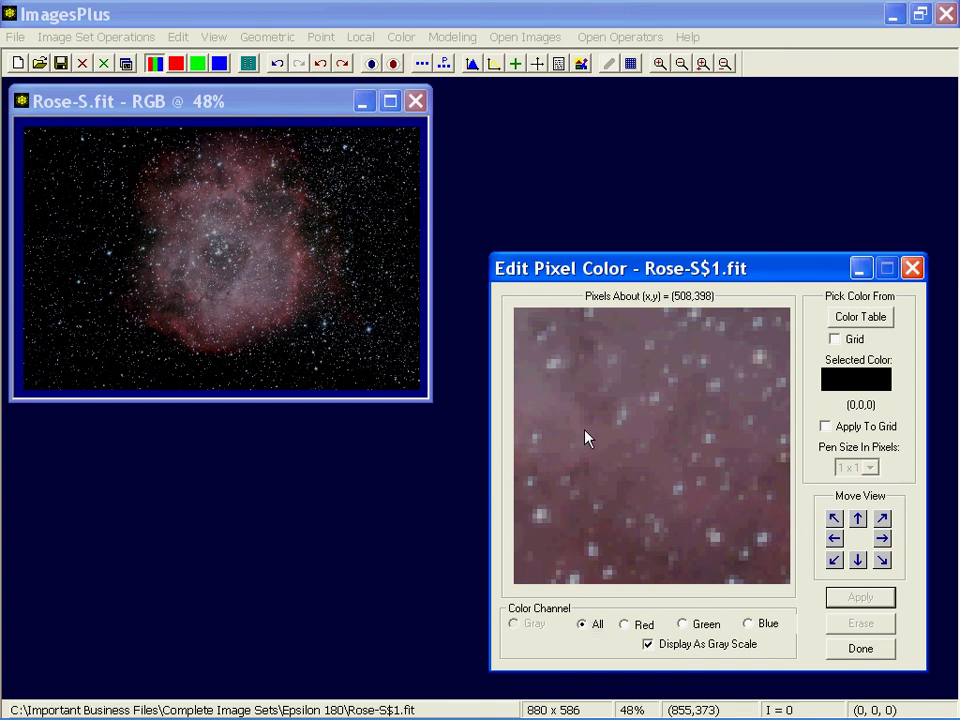
# - Nudge the magnified view a few pixels with the Move View arrows, then close the editor with Done
pyautogui.click(835, 518)
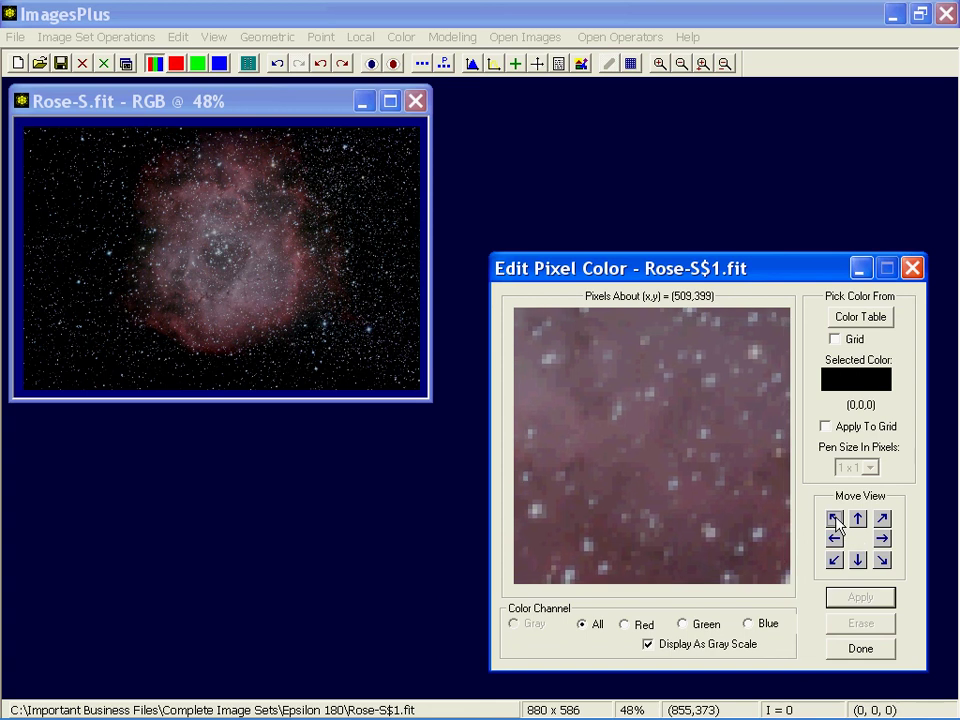
pyautogui.click(835, 519)
pyautogui.click(835, 518)
pyautogui.click(835, 518)
pyautogui.click(882, 560)
pyautogui.click(882, 560)
pyautogui.click(873, 650)
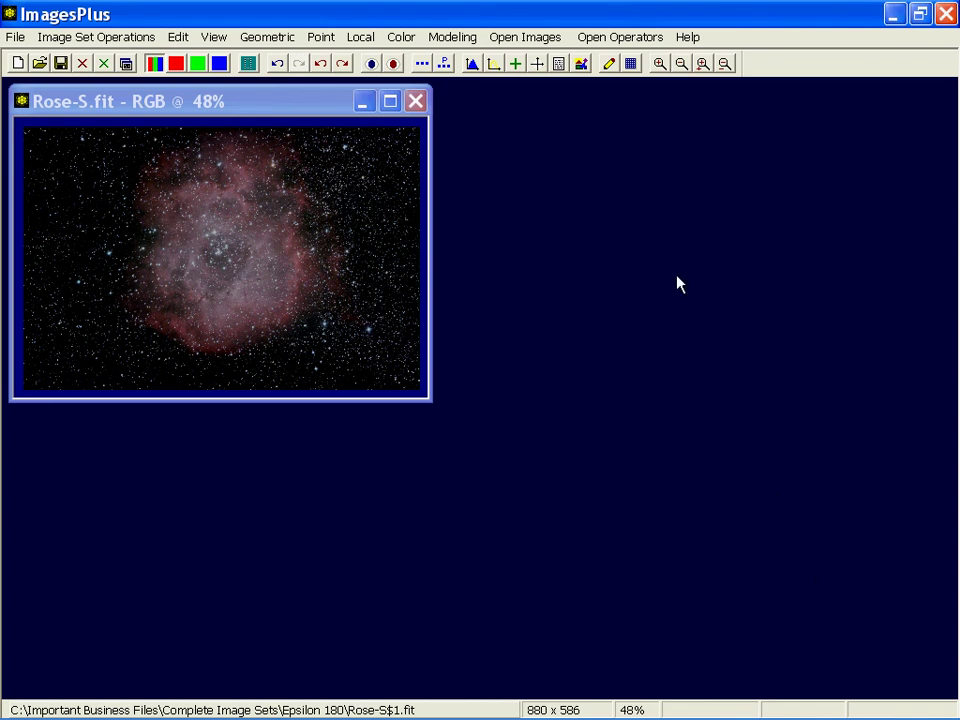
# - Open Process History, shift it left beside the image, and activate the Rose-S$1.fit window
pyautogui.click(560, 64)
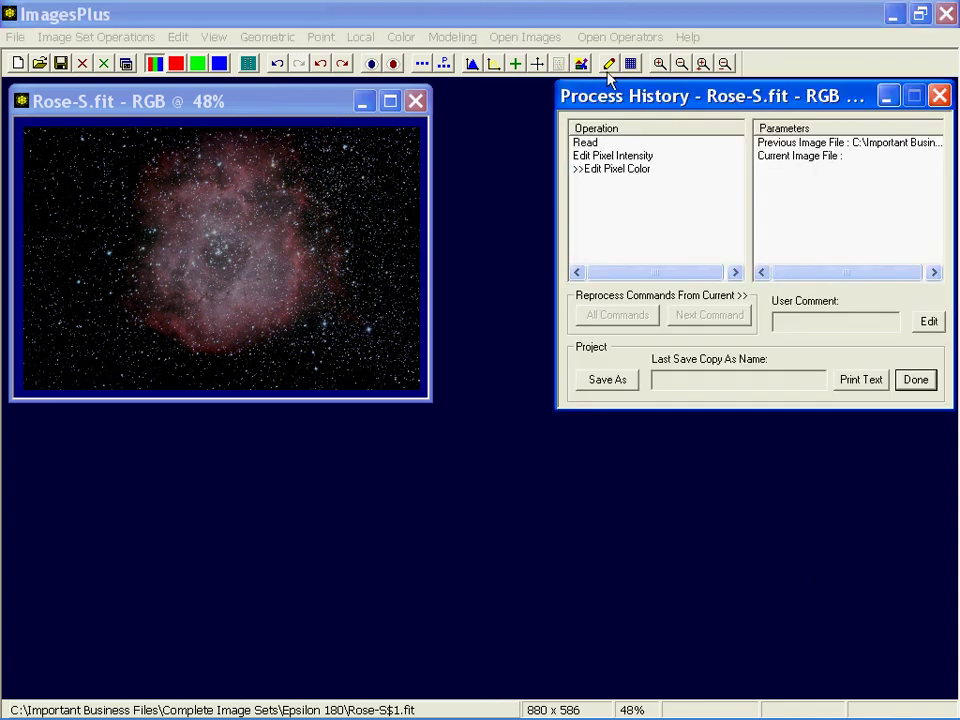
pyautogui.moveTo(639, 100); pyautogui.dragTo(591, 108)
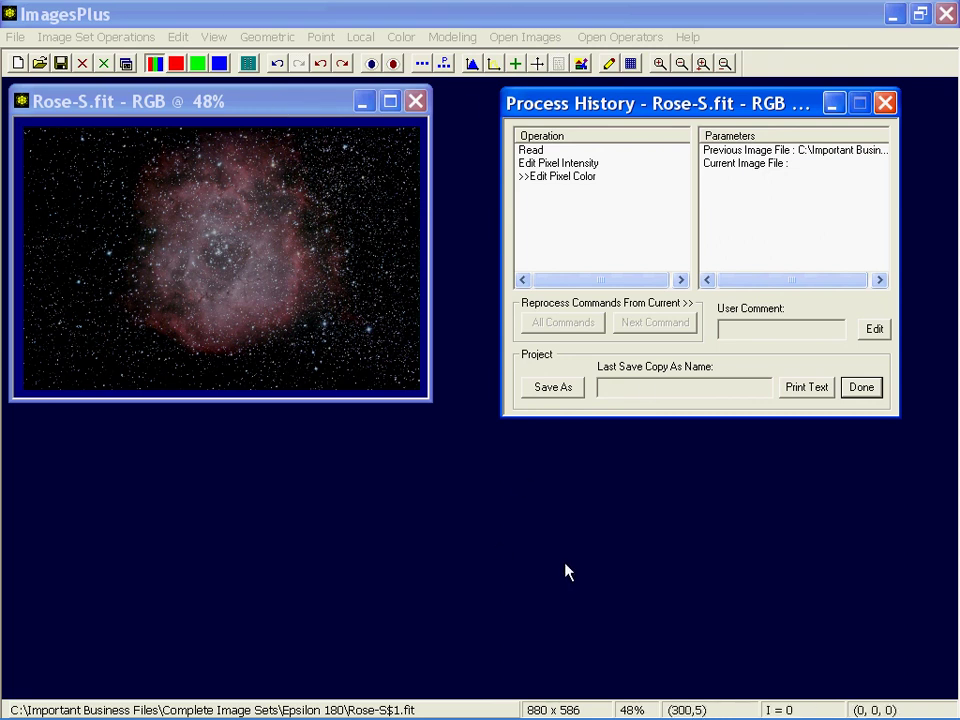
pyautogui.click(289, 112)
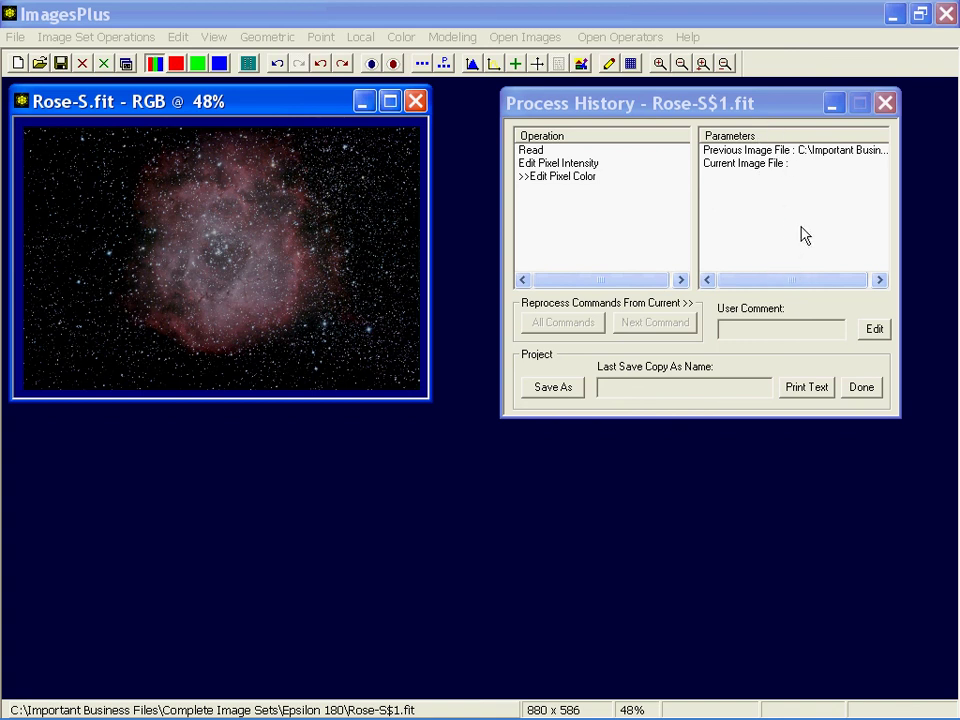
# - Revisit the Read, Edit Pixel Intensity and Edit Pixel Color history entries, closing the editors they reopen
pyautogui.click(543, 150)
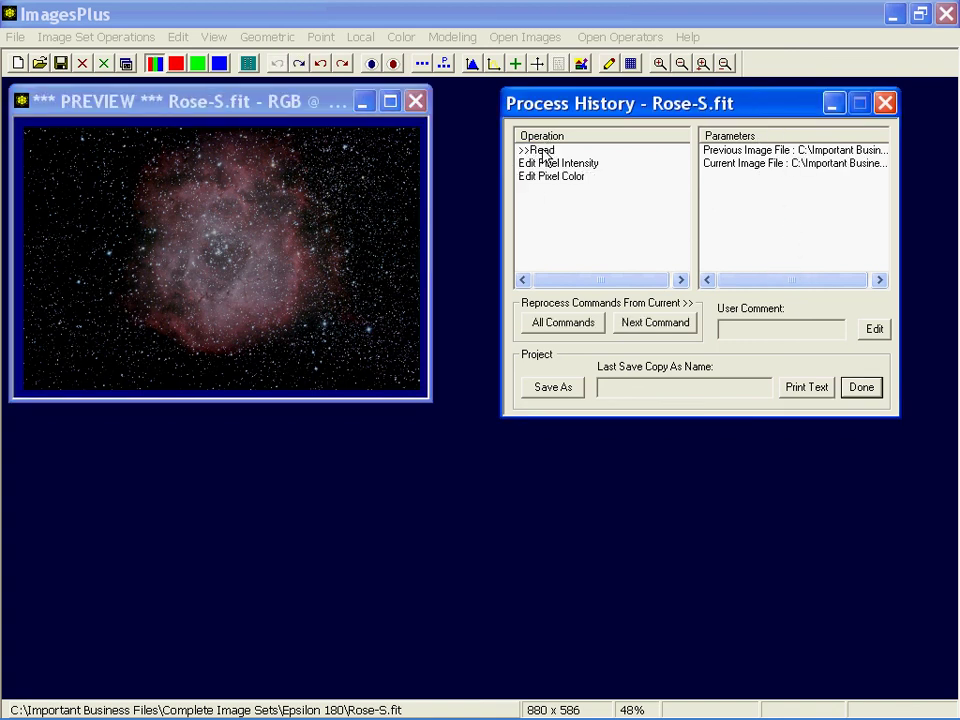
pyautogui.click(552, 163)
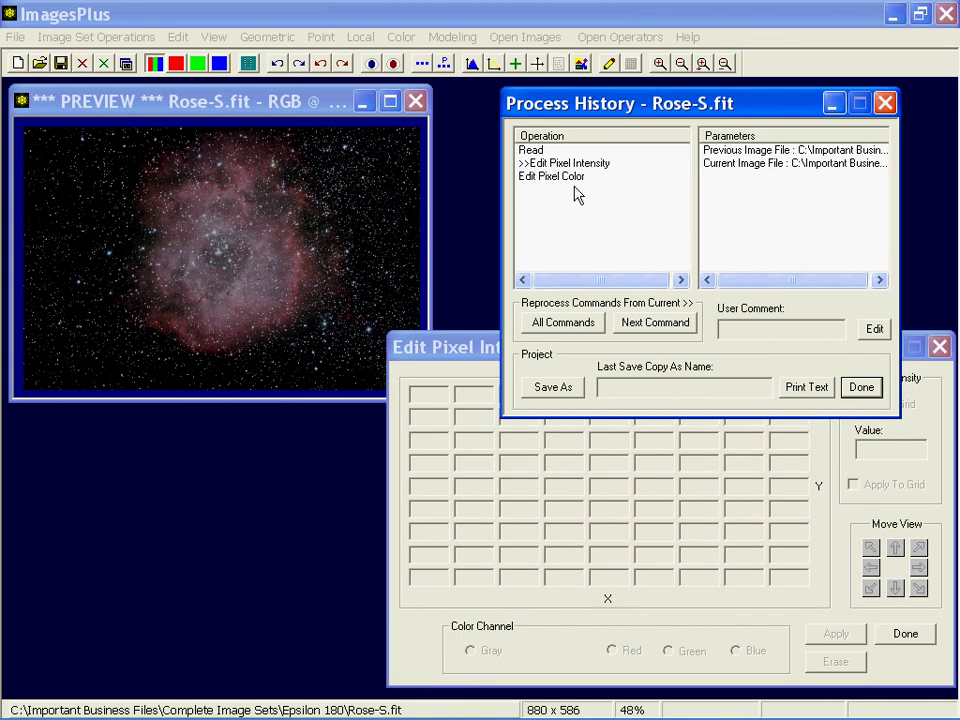
pyautogui.click(570, 177)
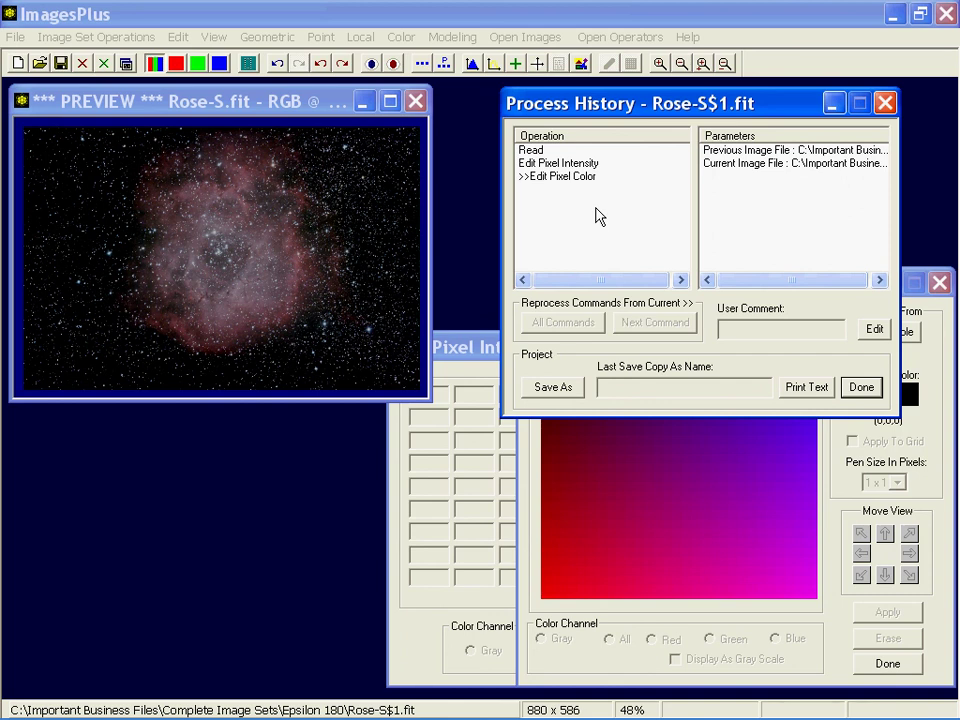
pyautogui.click(940, 283)
pyautogui.click(940, 346)
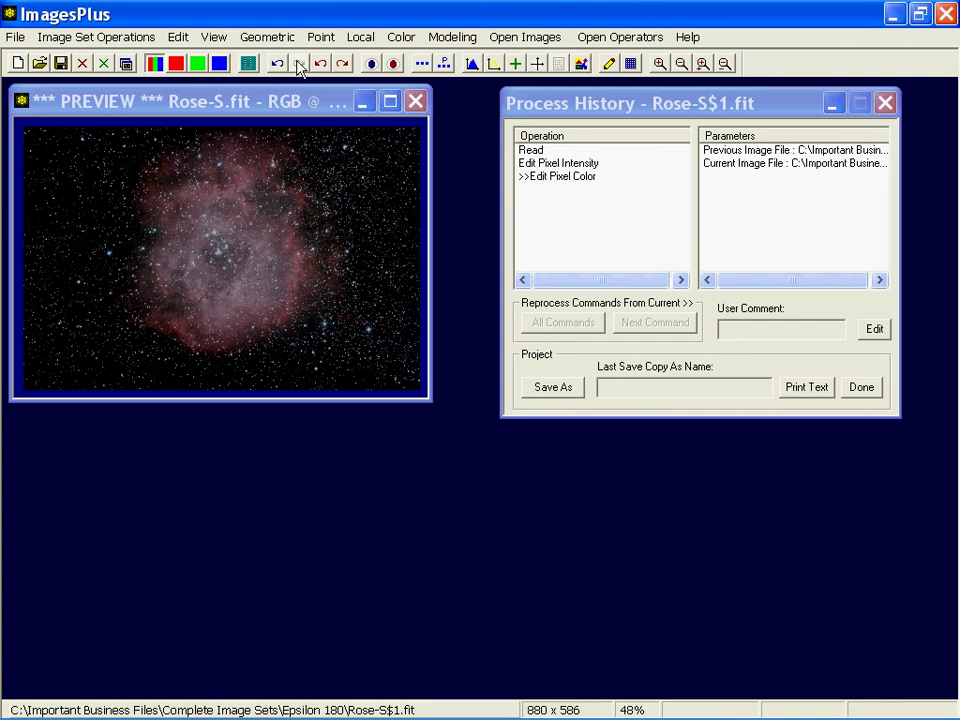
# - Undo both pixel edits, redo them, then undo both again back to Read
pyautogui.click(280, 63)
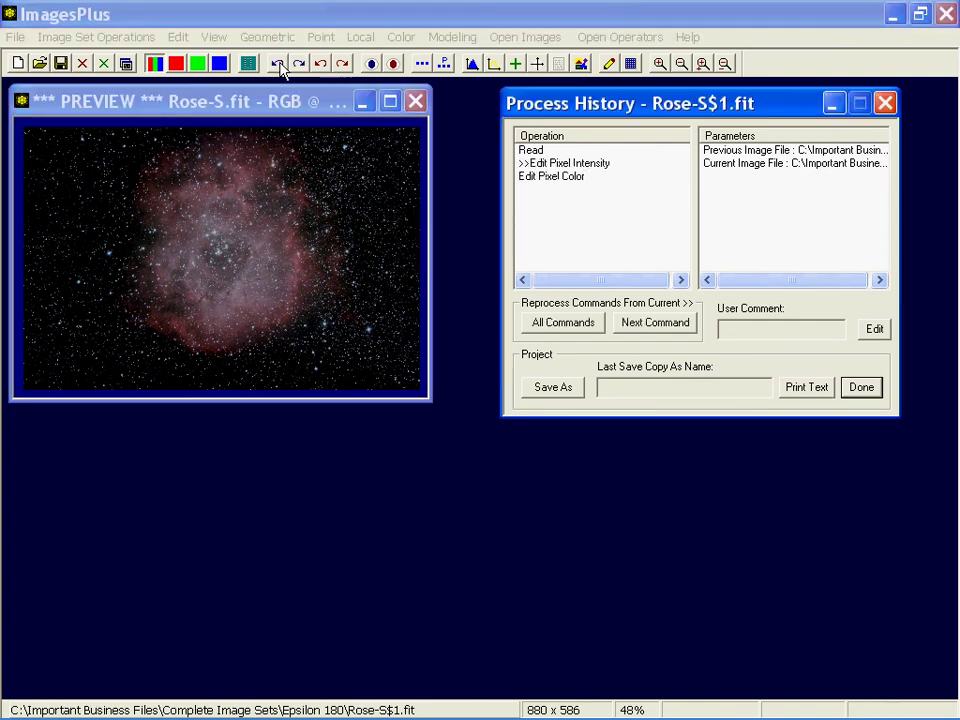
pyautogui.click(279, 63)
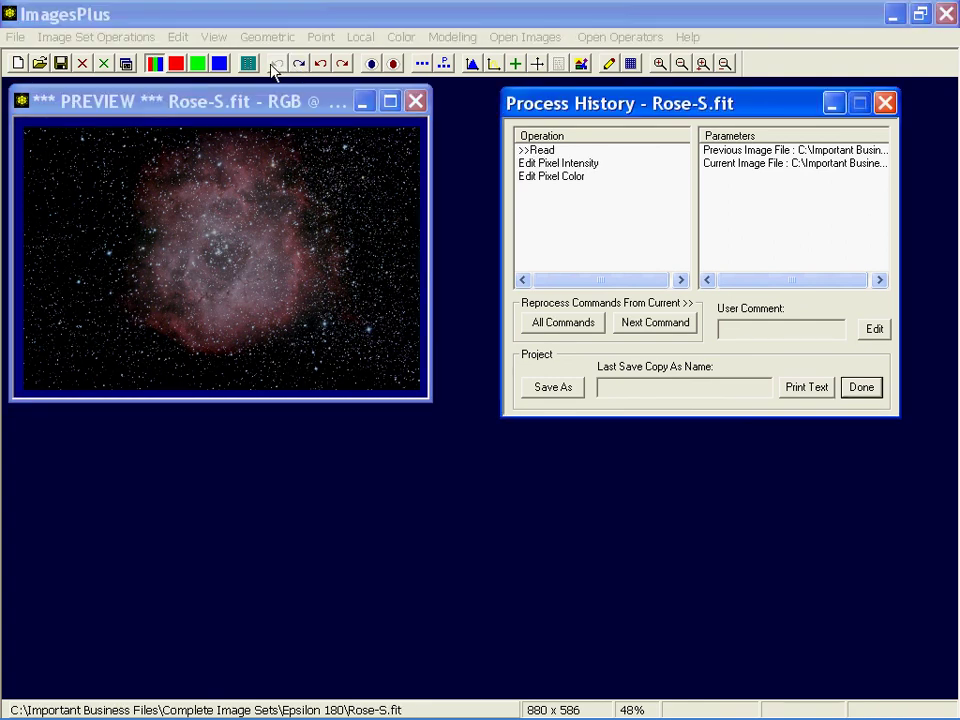
pyautogui.click(299, 63)
pyautogui.click(299, 63)
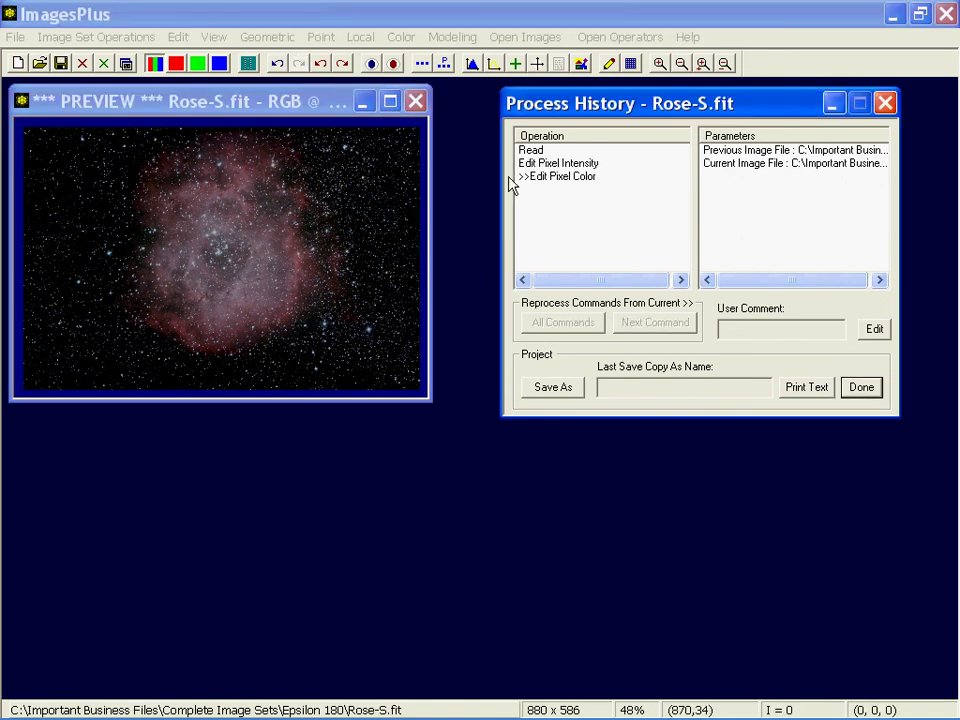
pyautogui.click(277, 63)
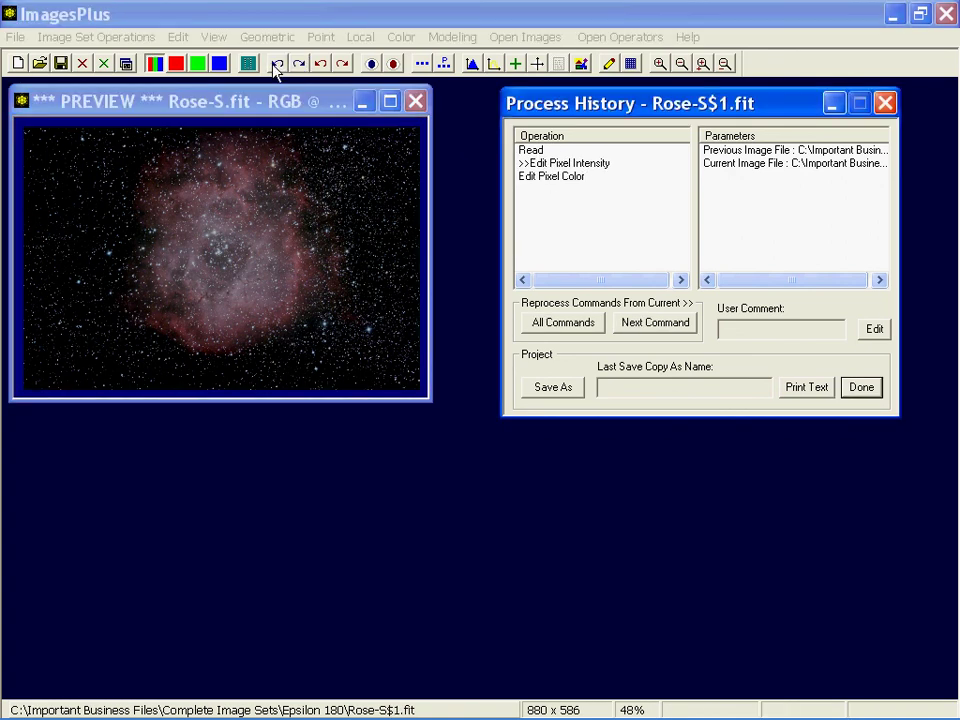
pyautogui.click(277, 63)
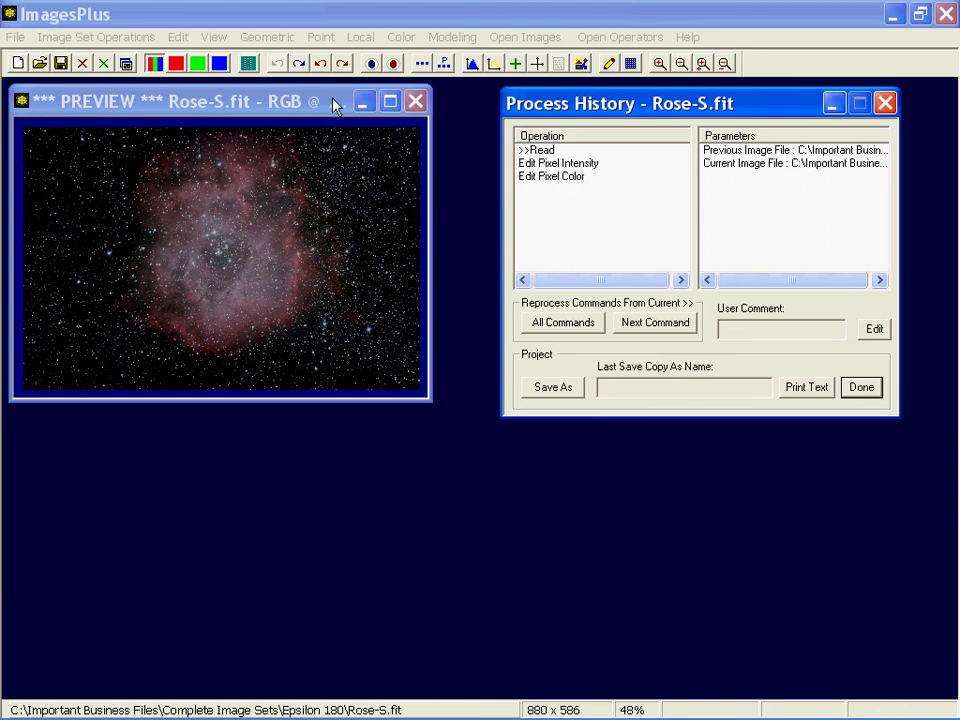
pyautogui.moveTo(325, 105); pyautogui.dragTo(325, 110)
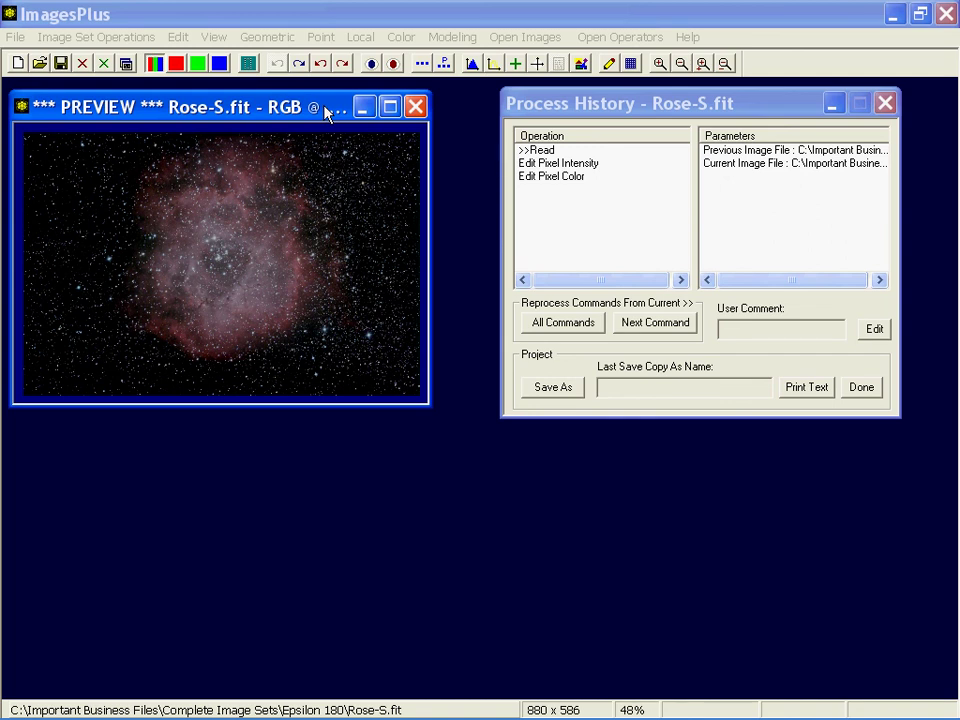